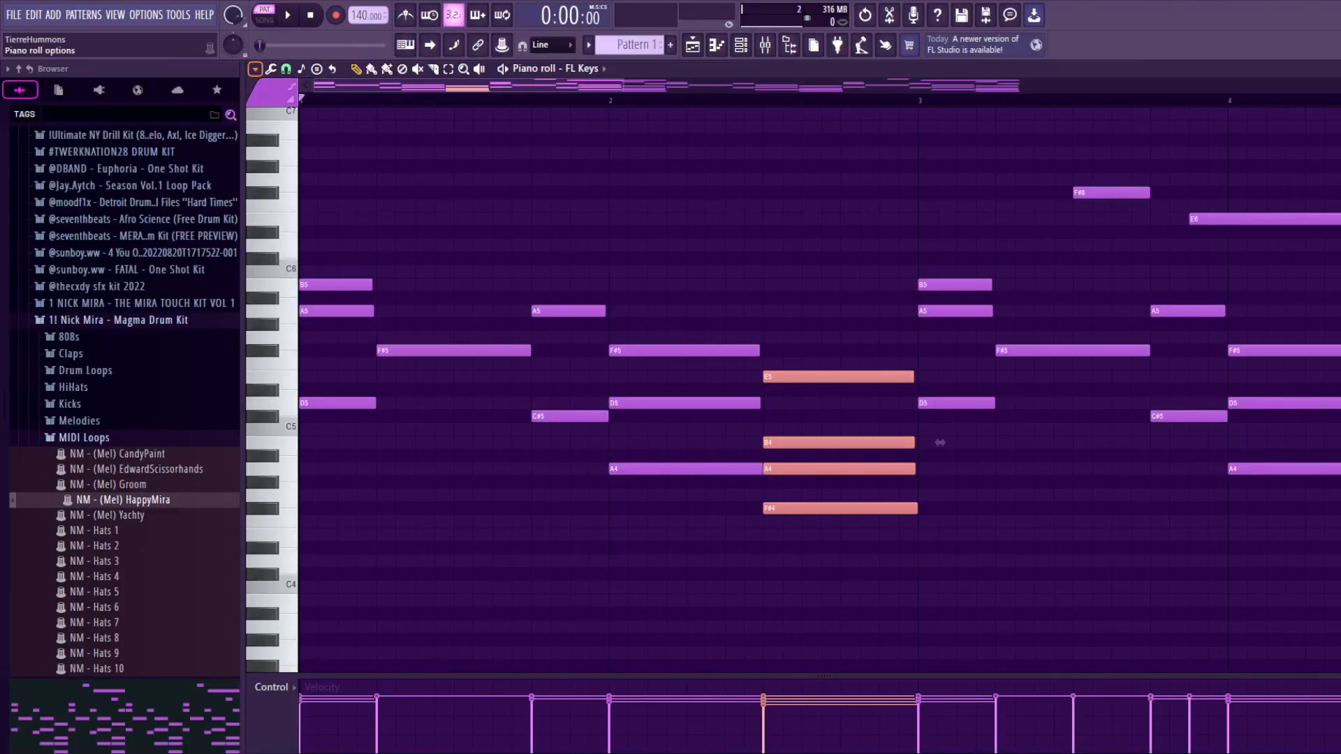
Step: Strum the selected four-note chord at the end of bar 2 in the FL Keys piano roll, preserving the note ends
left_click(255, 69)
mouse_move(271, 113)
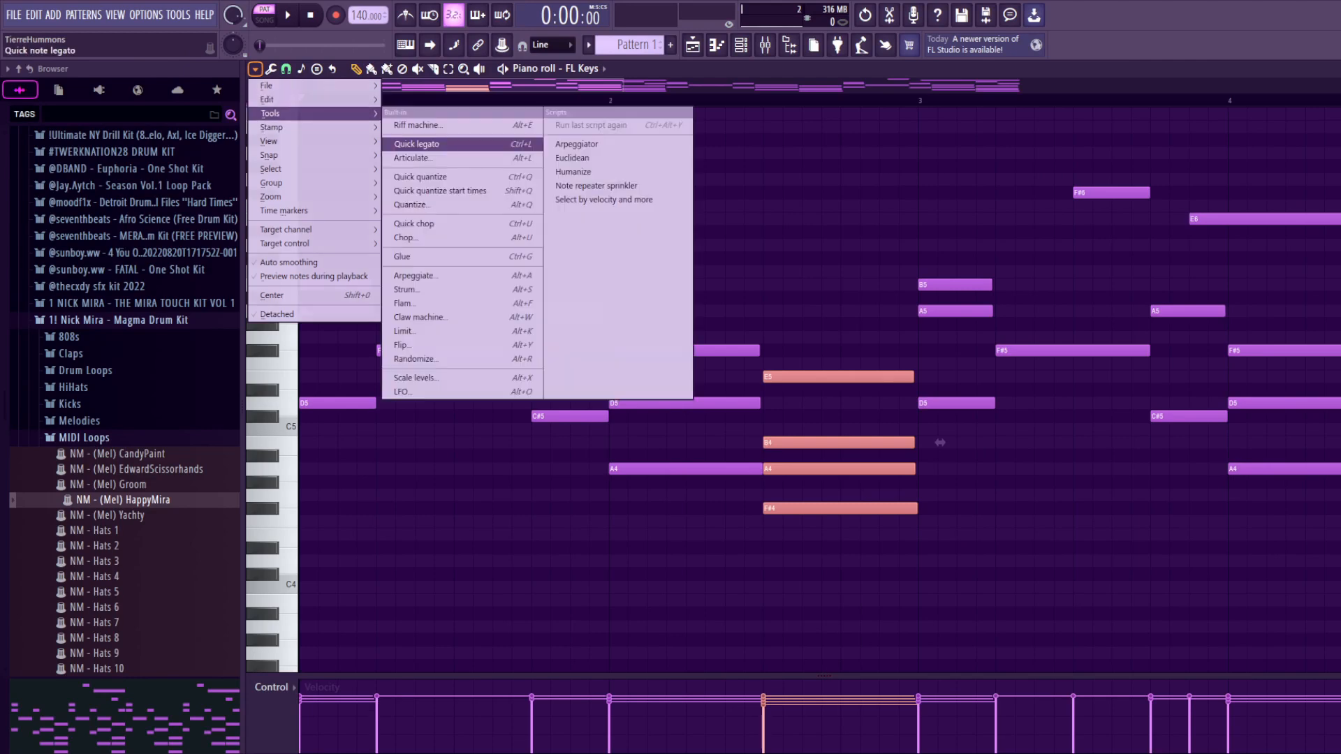
left_click(417, 144)
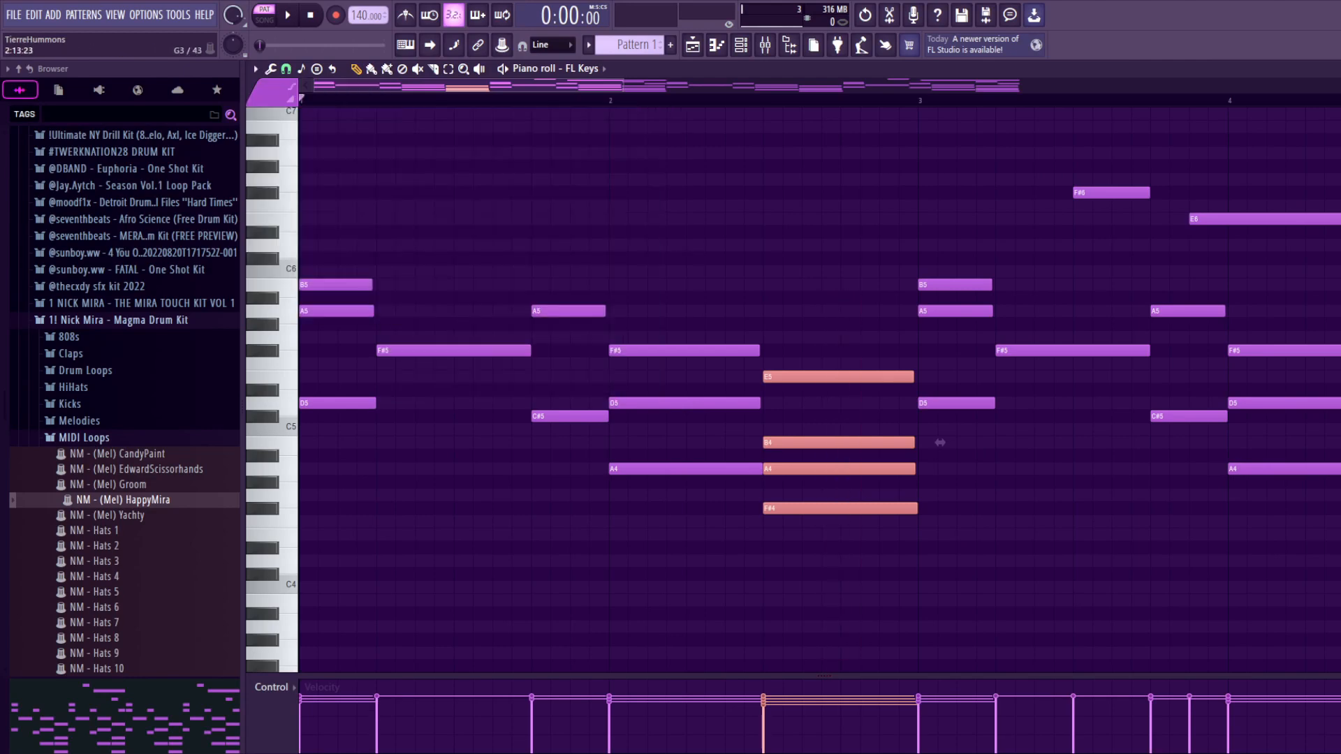
key("alt+s")
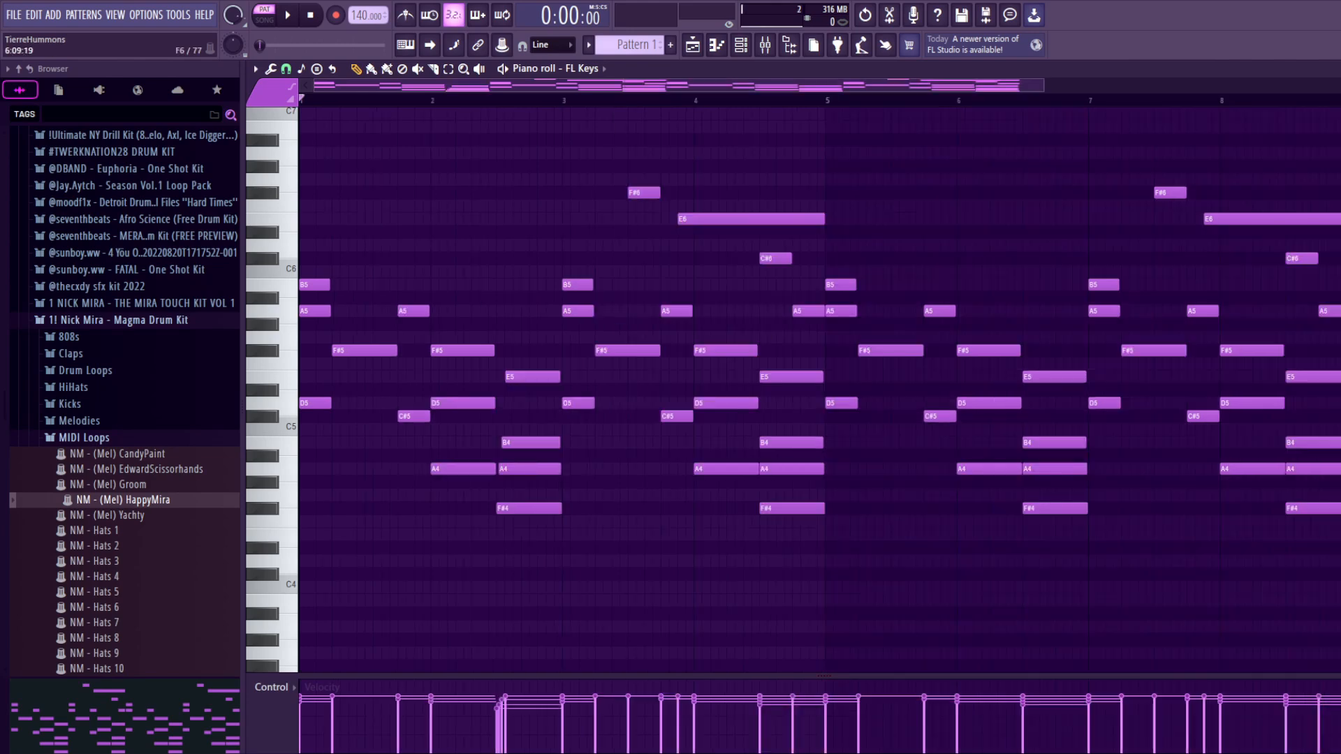
Step: Try randomizing the velocities of the FL Keys notes with the Bipolar option, and close the randomizer
key("alt+r")
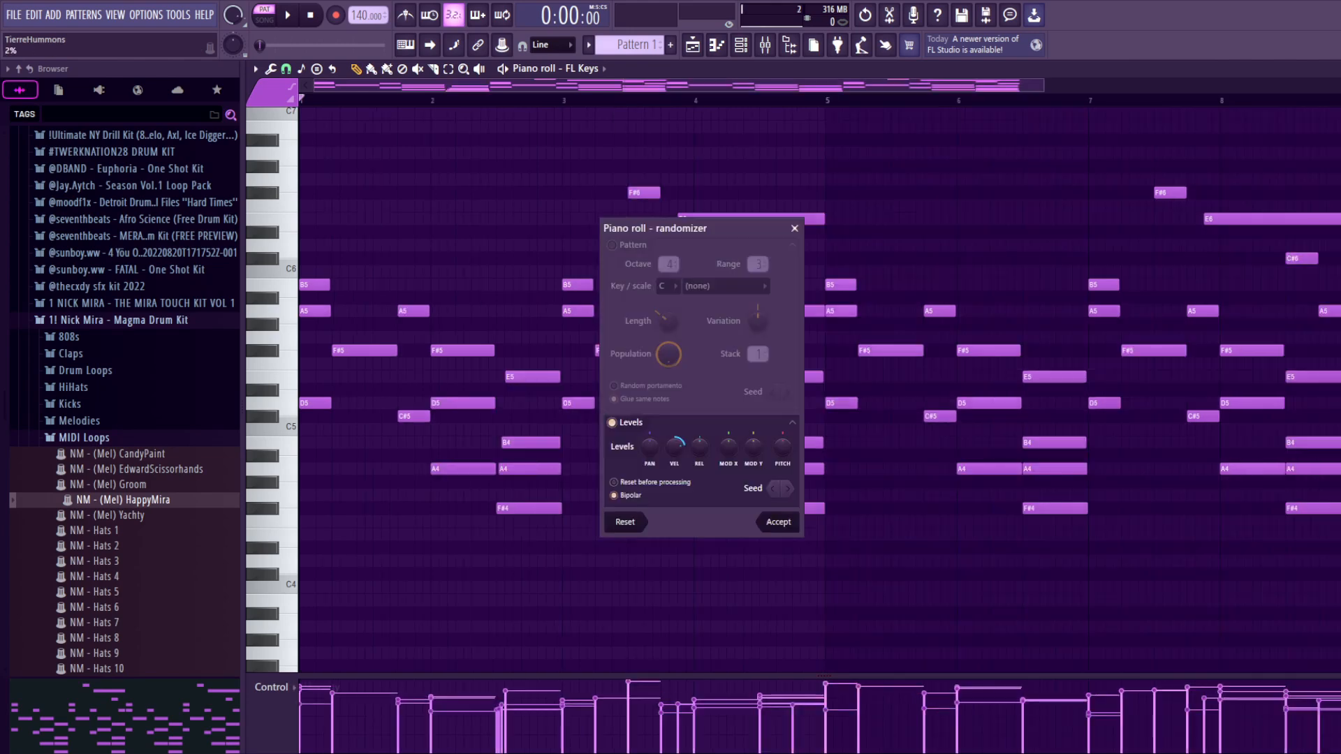
left_click_drag(675, 448, 675, 493)
left_click(614, 496)
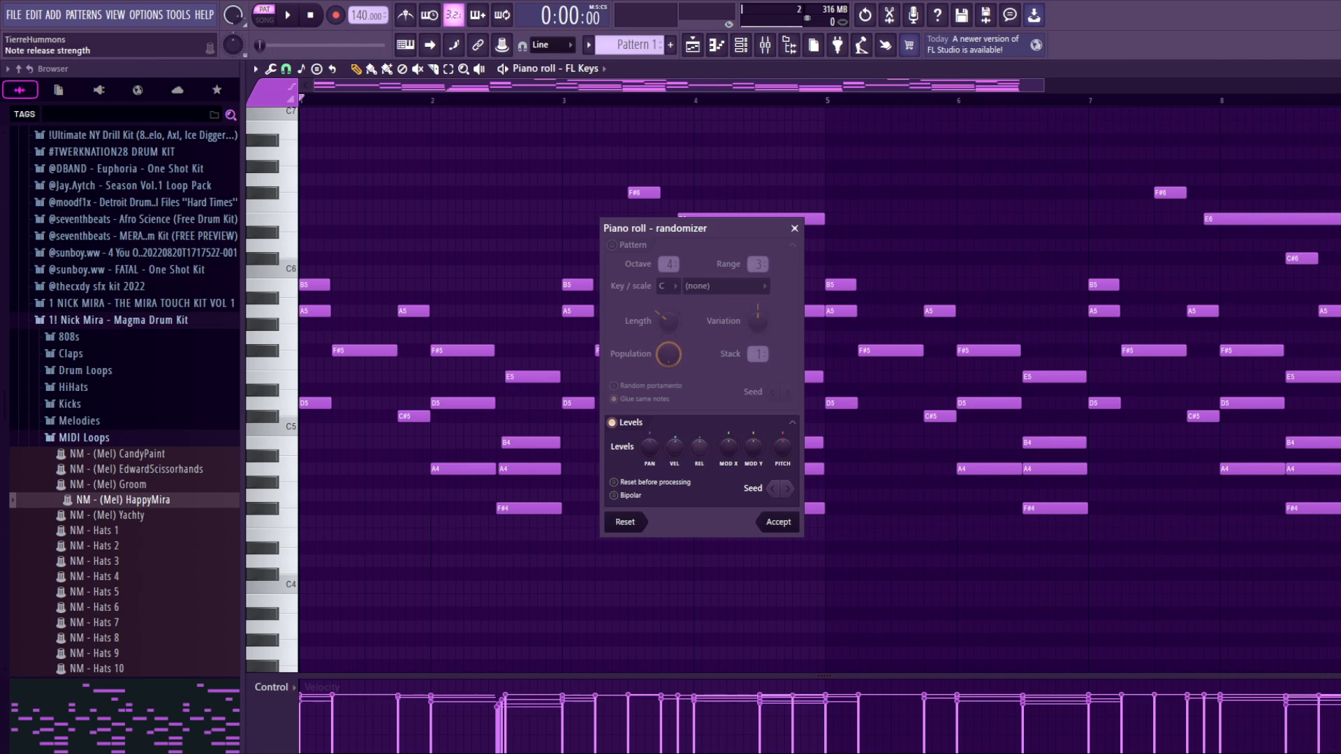
left_click_drag(674, 447, 650, 475)
left_click(614, 496)
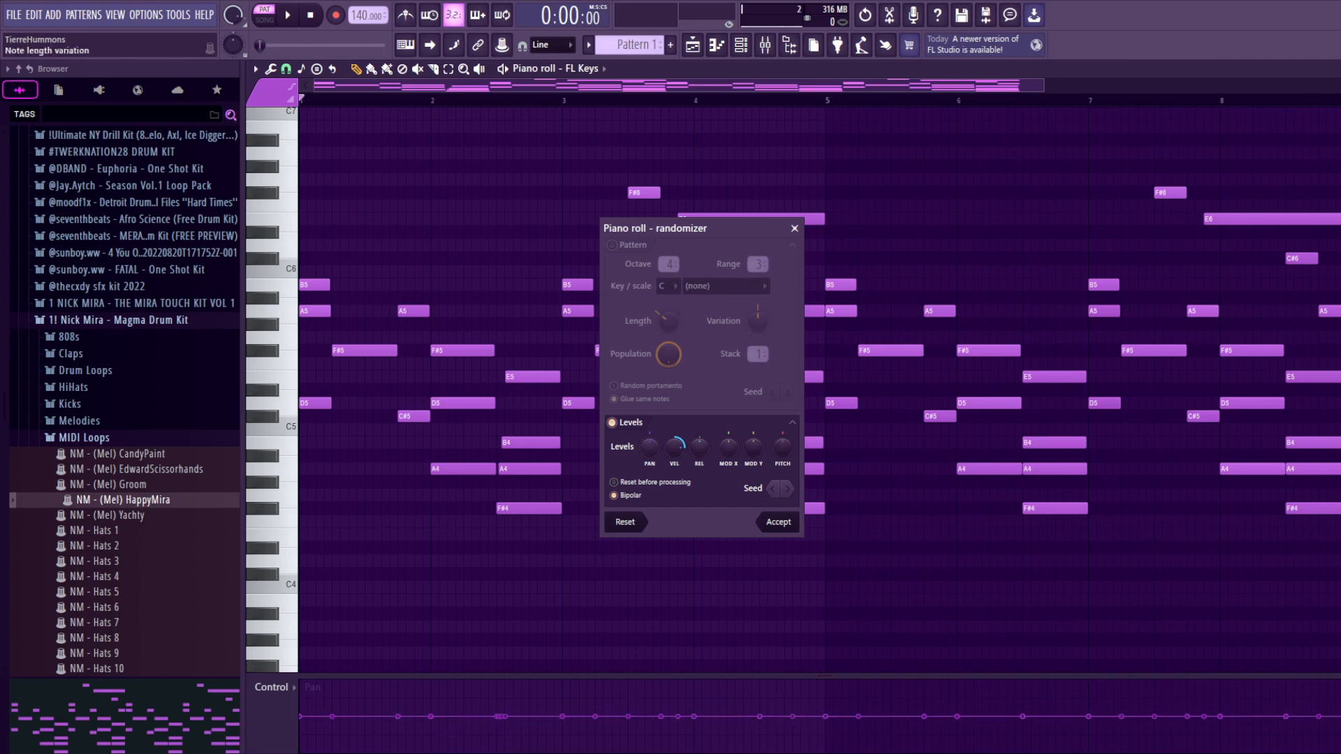
left_click(794, 228)
Step: Show note velocity in an enlarged control lane and adjust the velocities of the FL Keys notes with level scaling
left_click(272, 687)
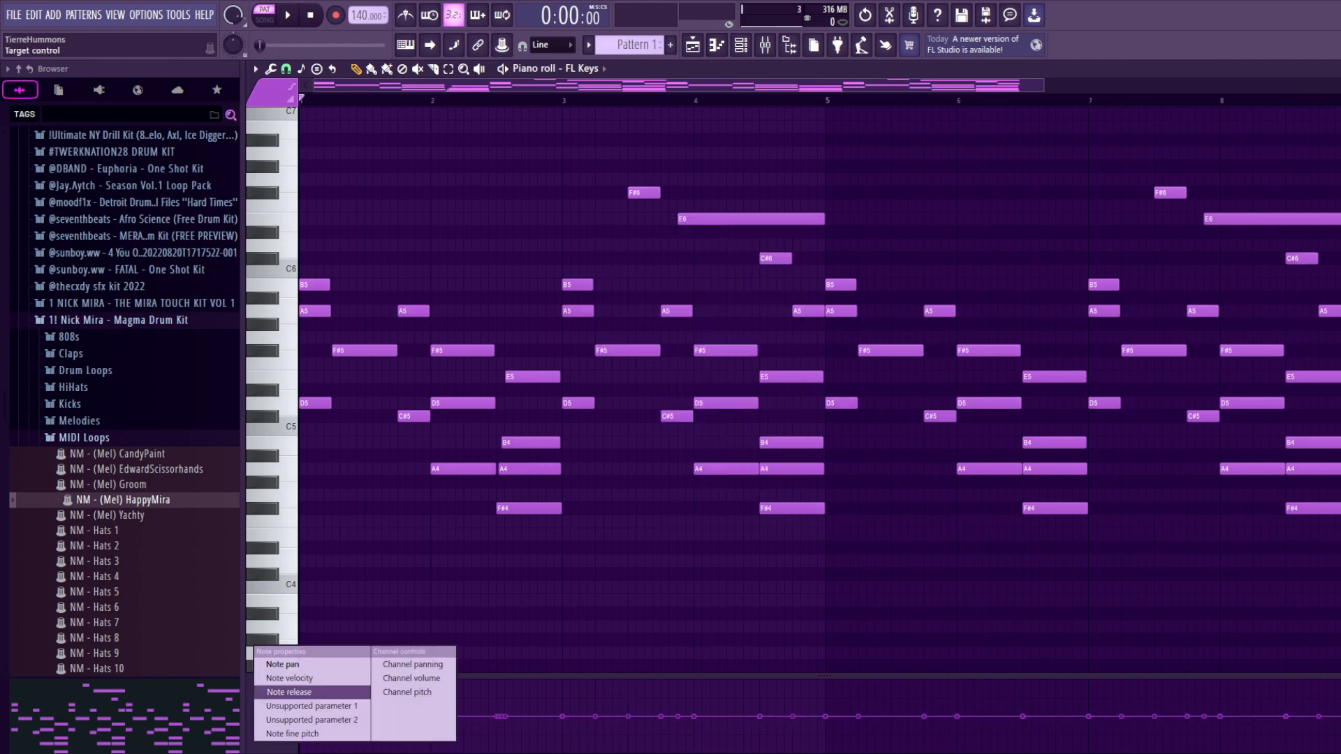
left_click(290, 678)
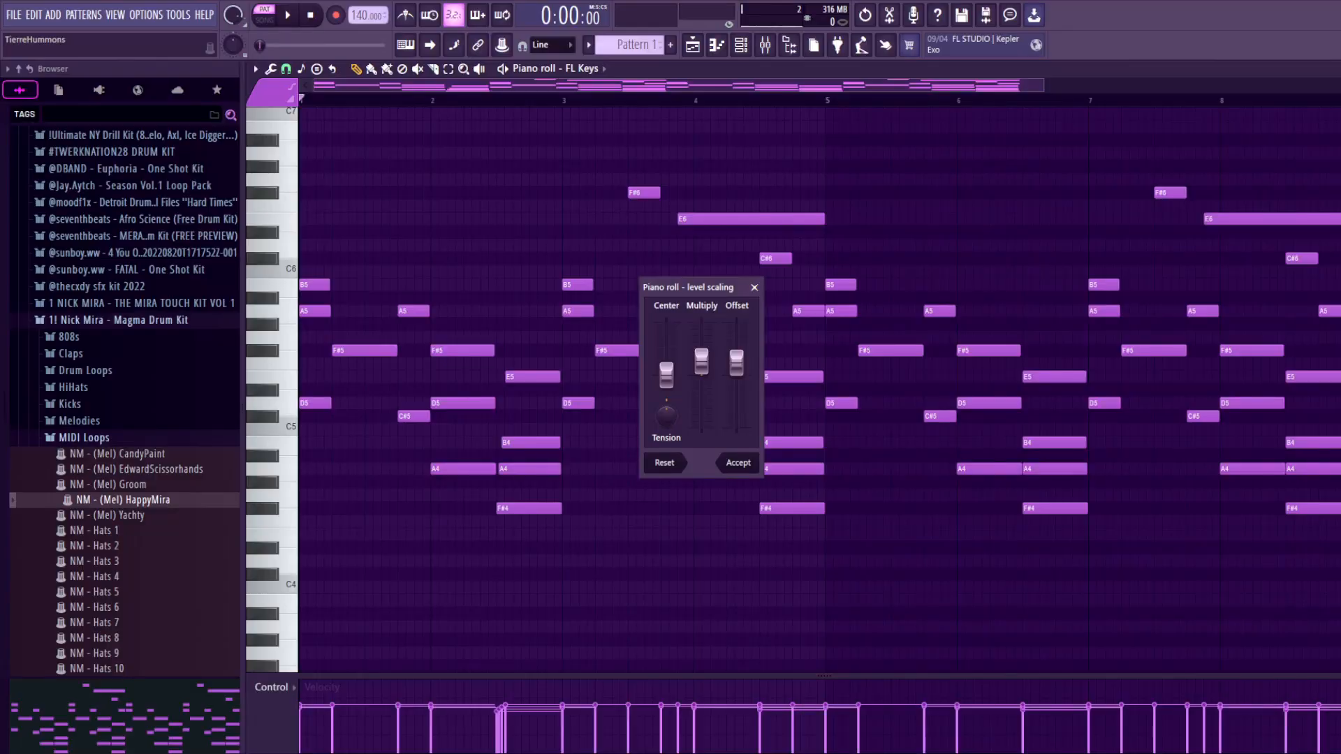
left_click(754, 287)
left_click_drag(897, 676, 898, 523)
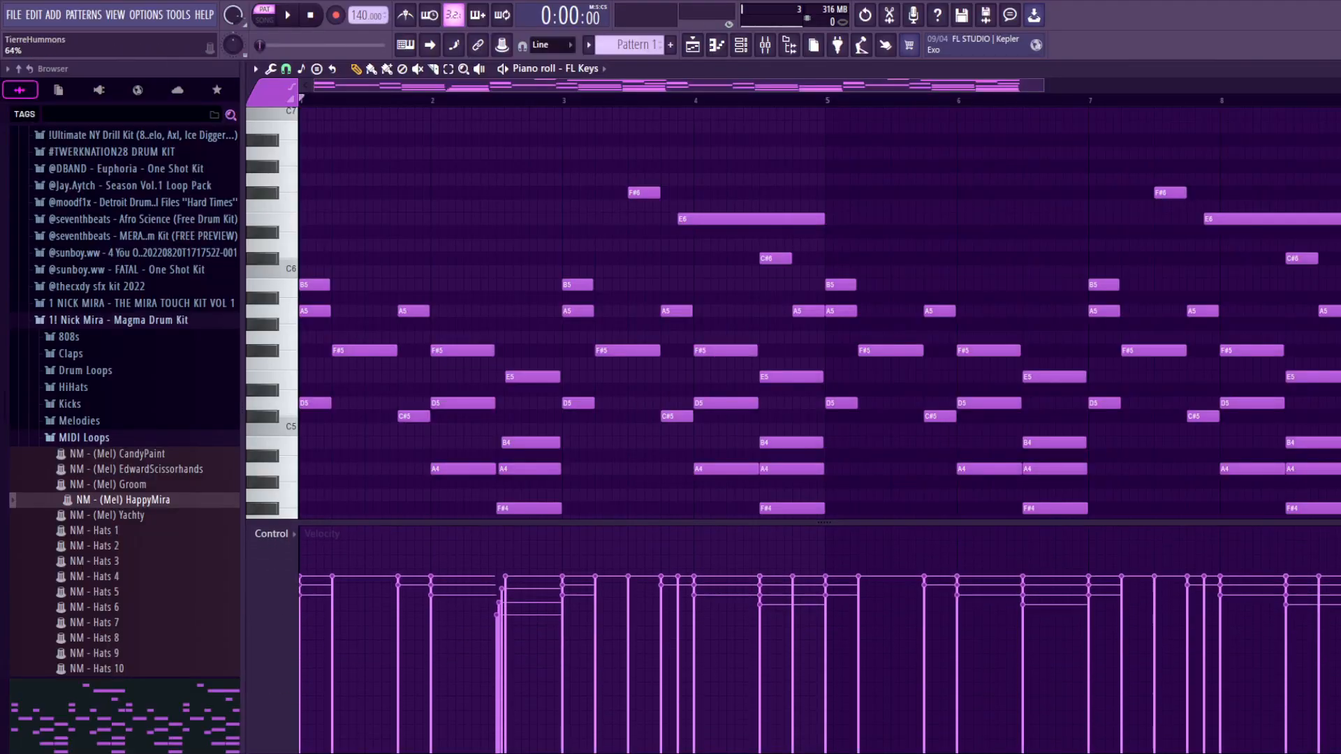
key("alt+x")
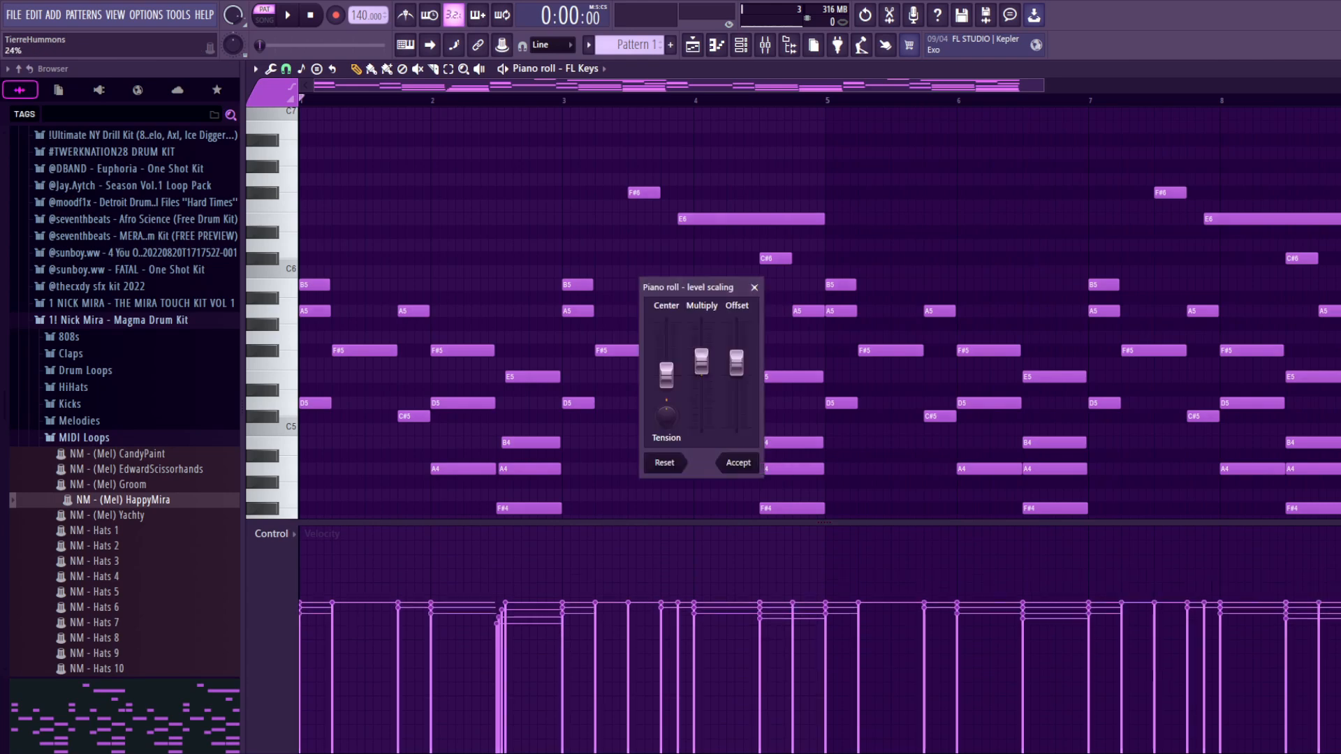
left_click_drag(702, 361, 737, 350)
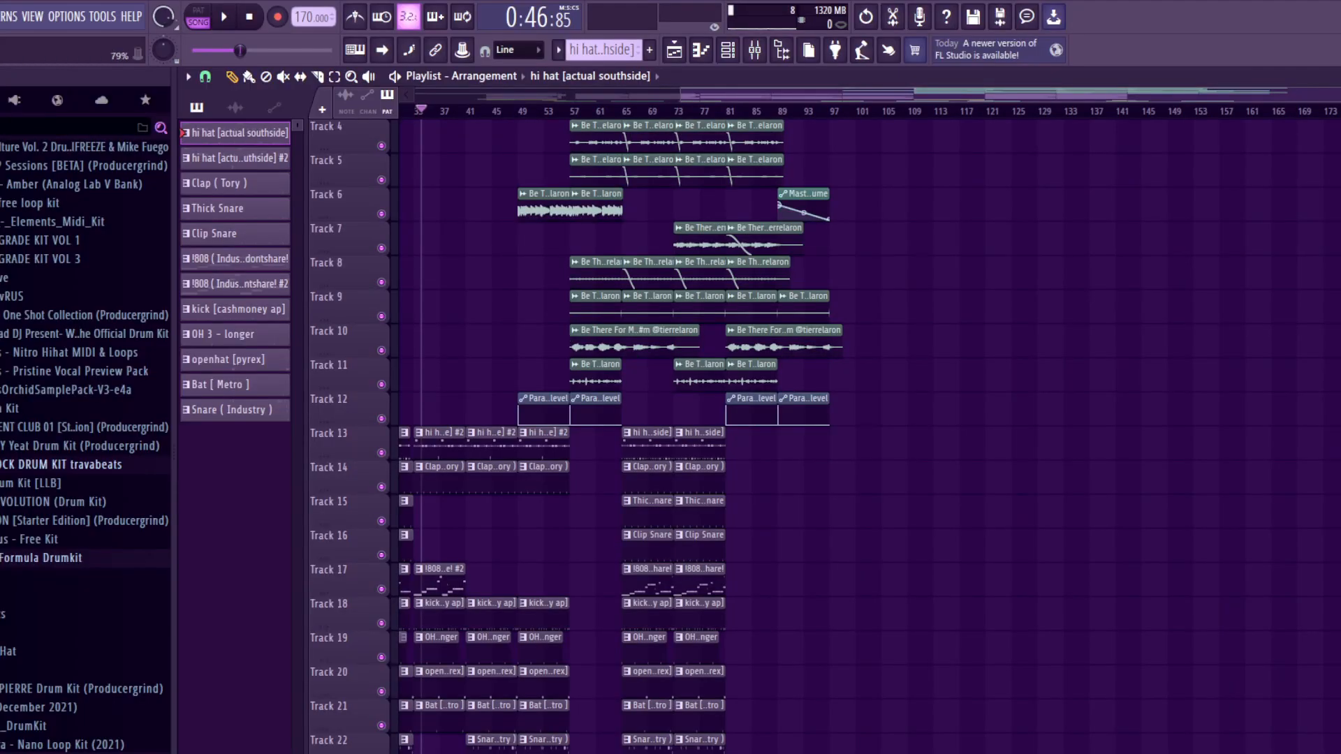
Step: Open the Hi Hat [ Hit 1 ] piano roll and step forward through the following patterns
left_click(728, 49)
left_click(699, 298)
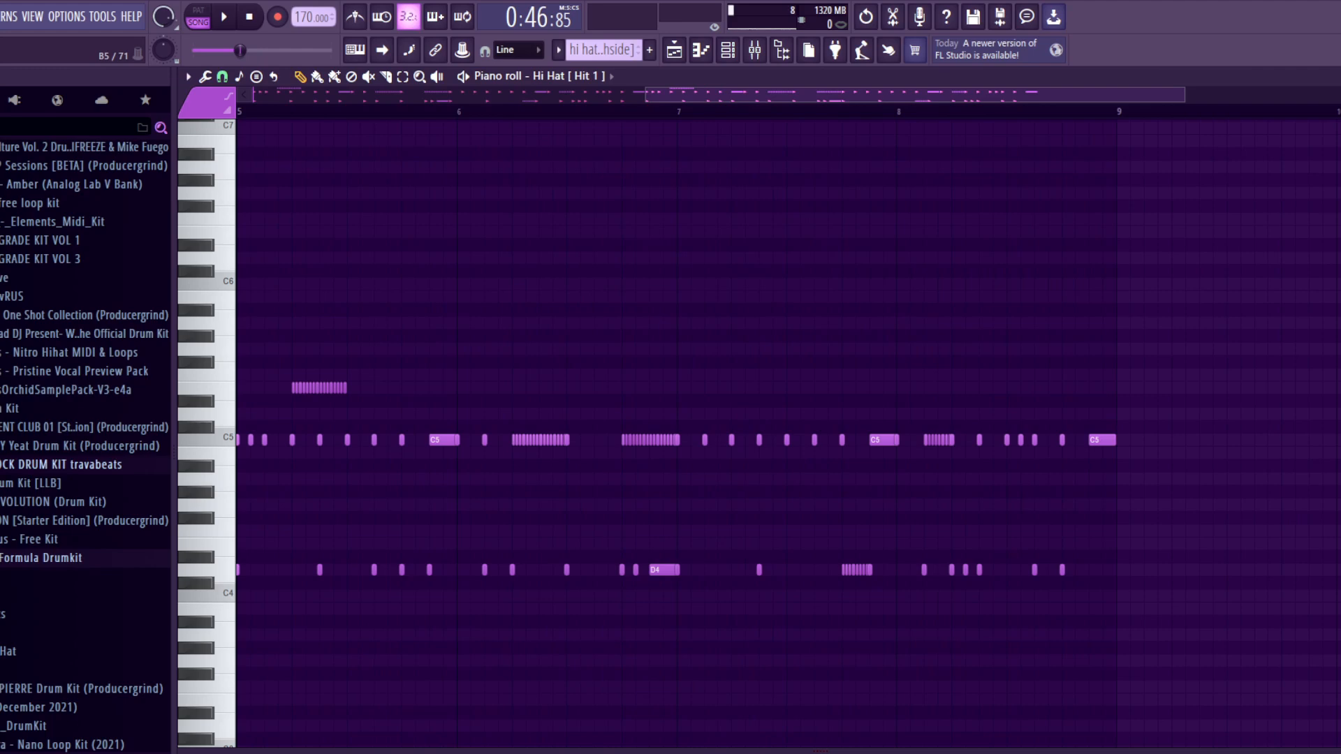
key("KP_Add")
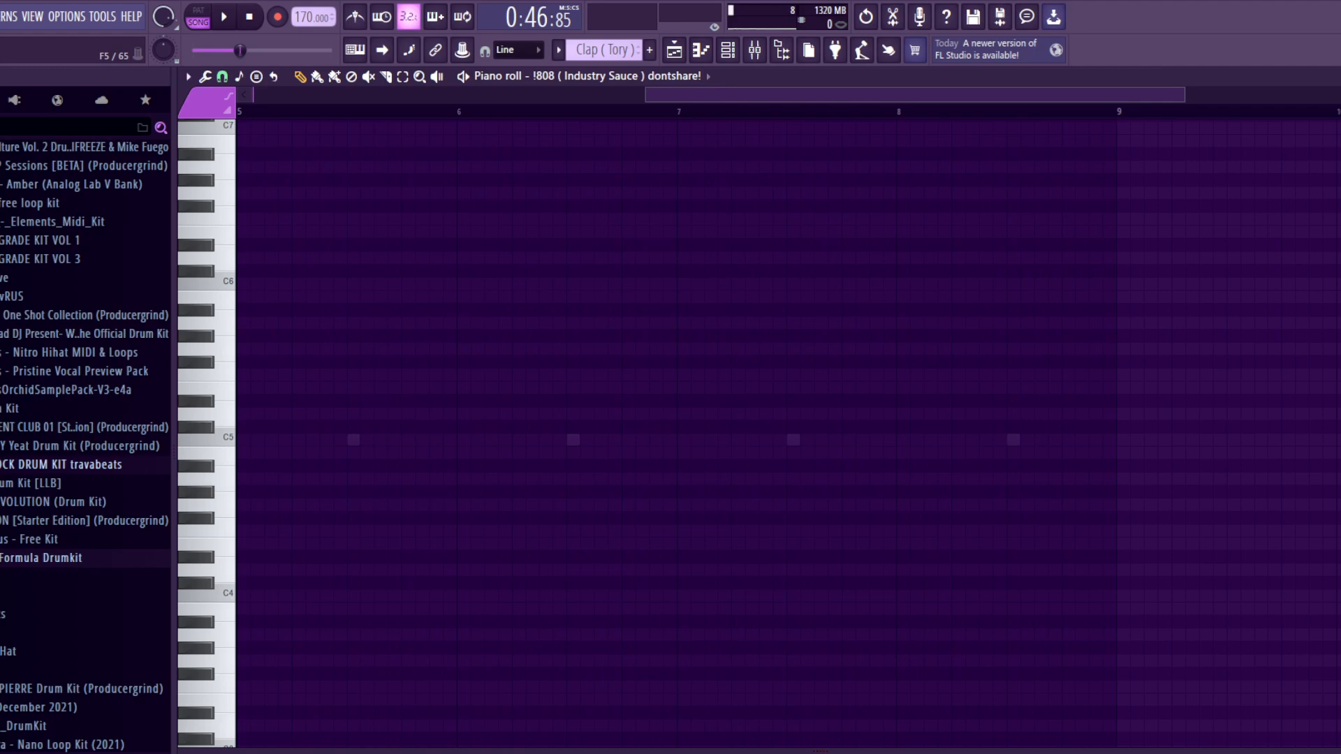
key("KP_Add")
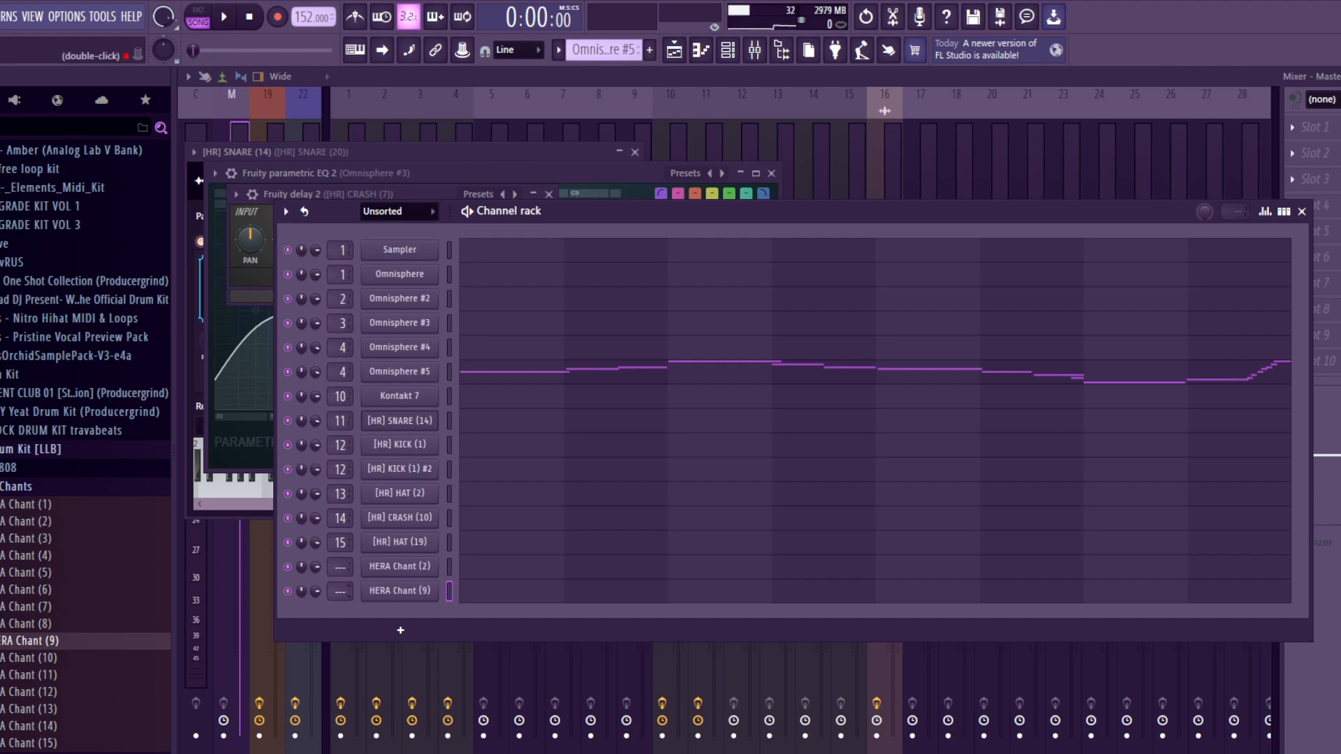
Step: Route the selected channels to consecutive mixer tracks starting from Insert 20
left_click(921, 160)
right_click(921, 210)
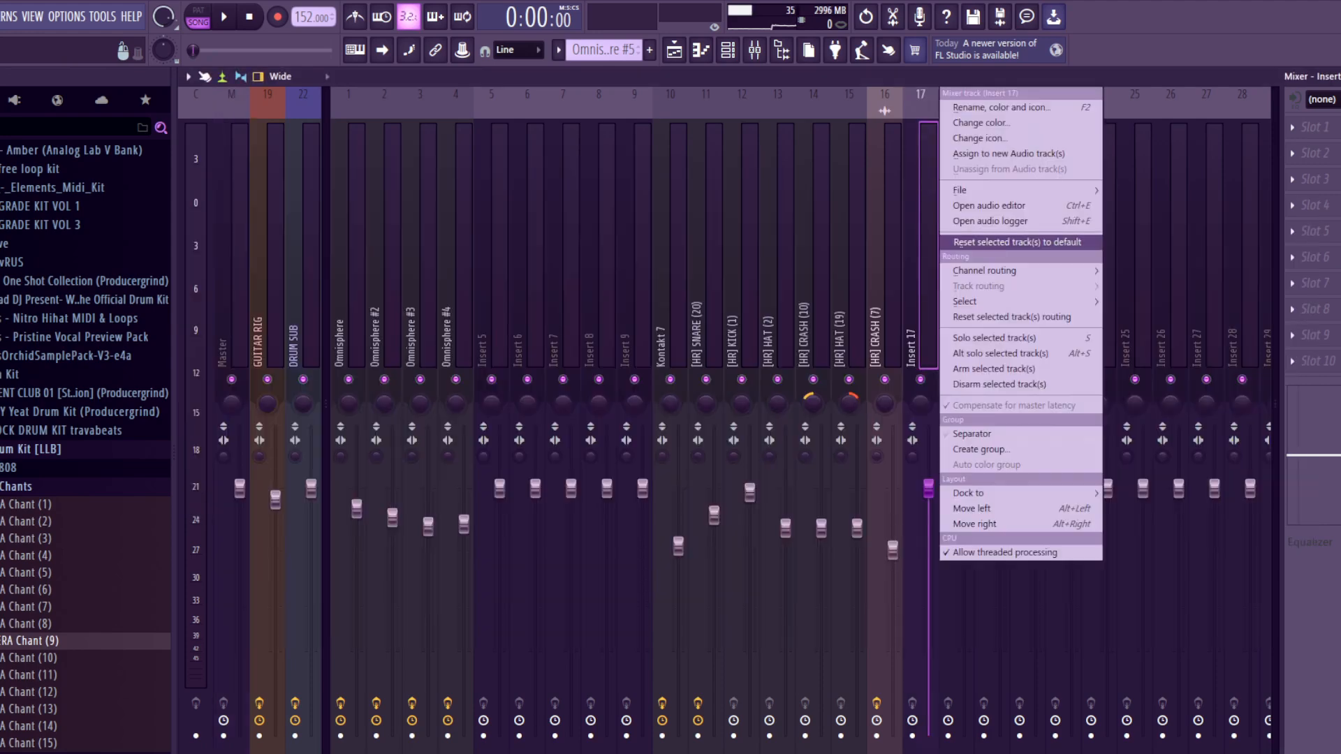
mouse_move(1013, 271)
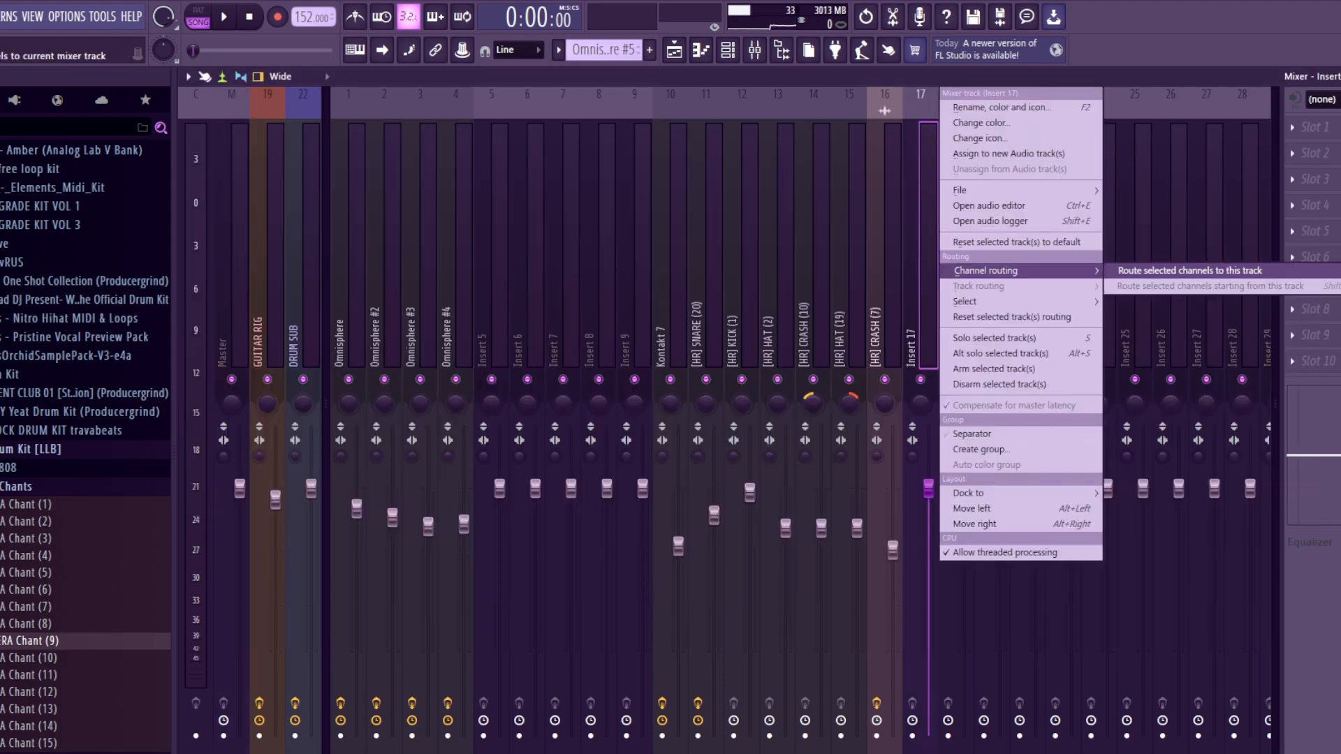
left_click(1172, 230)
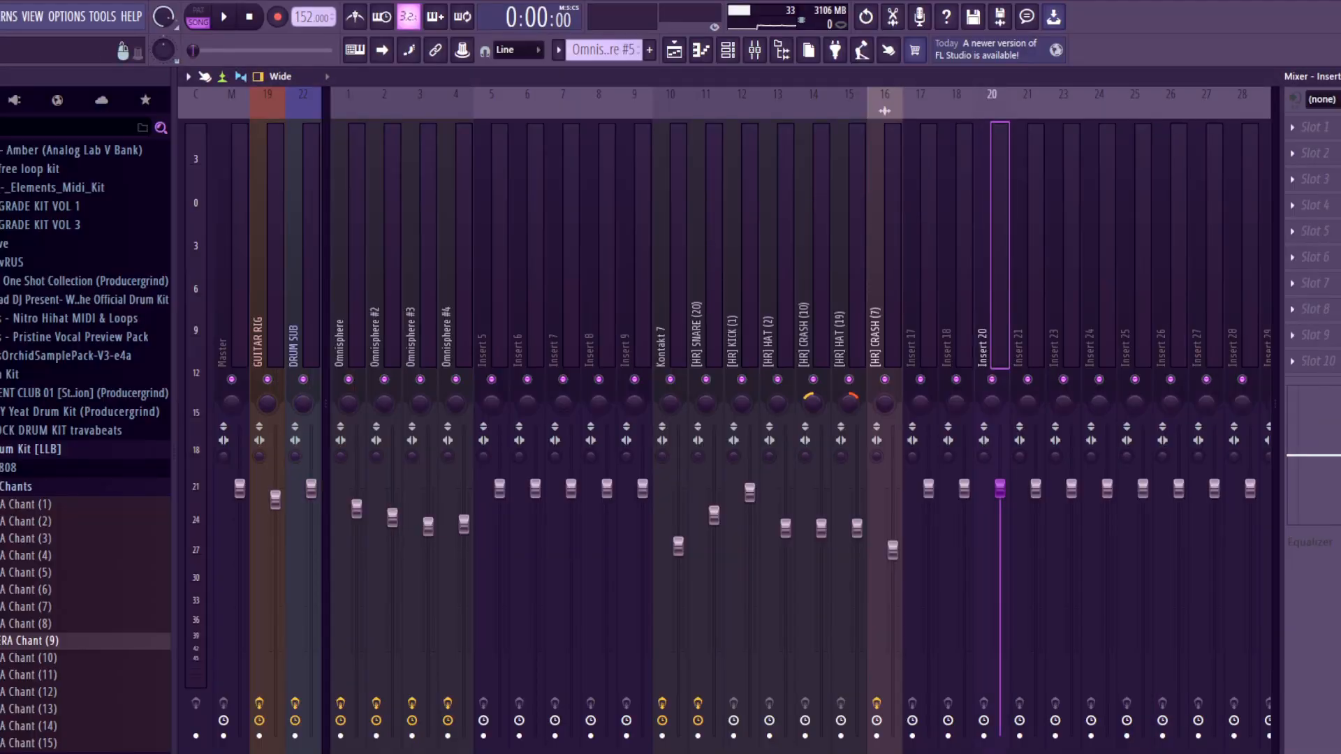
key("ctrl+shift+l")
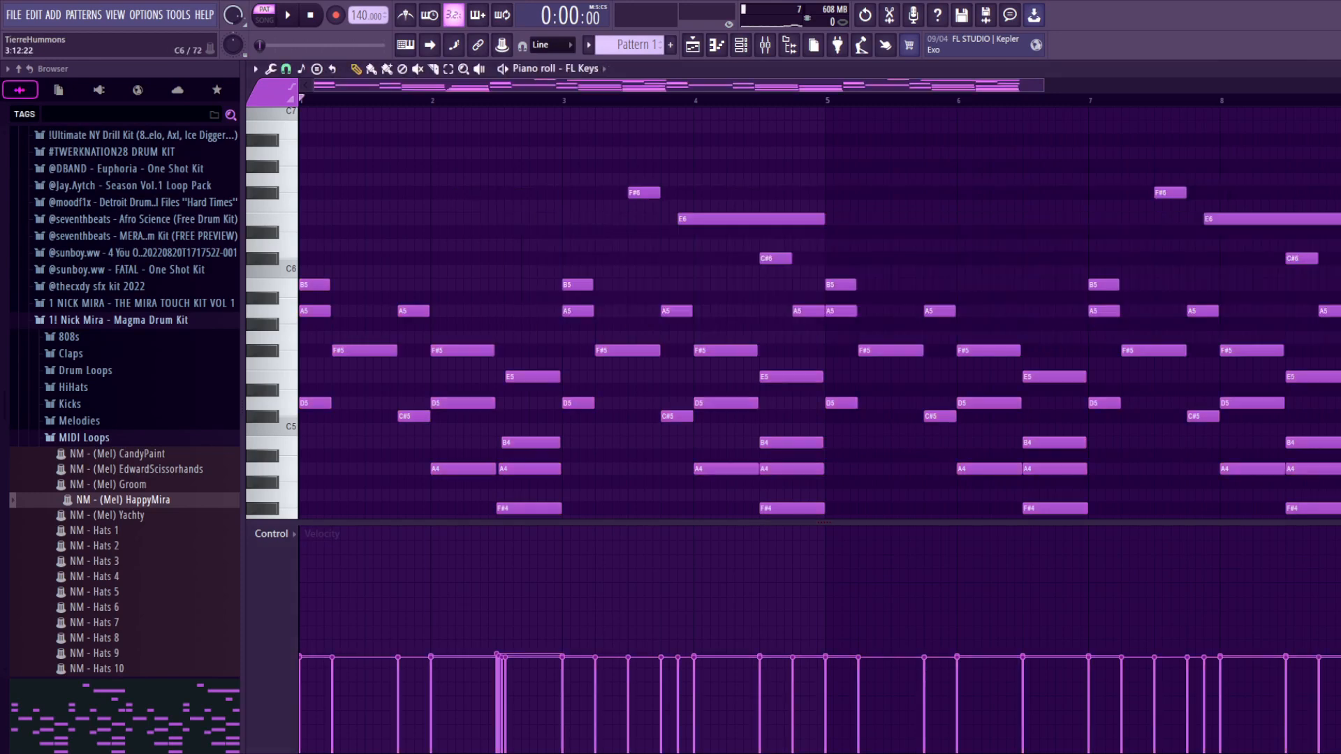
Step: Transpose all notes of the FL Keys, SKY Keys and ElectraX64 channels up one semitone
key("shift+Up")
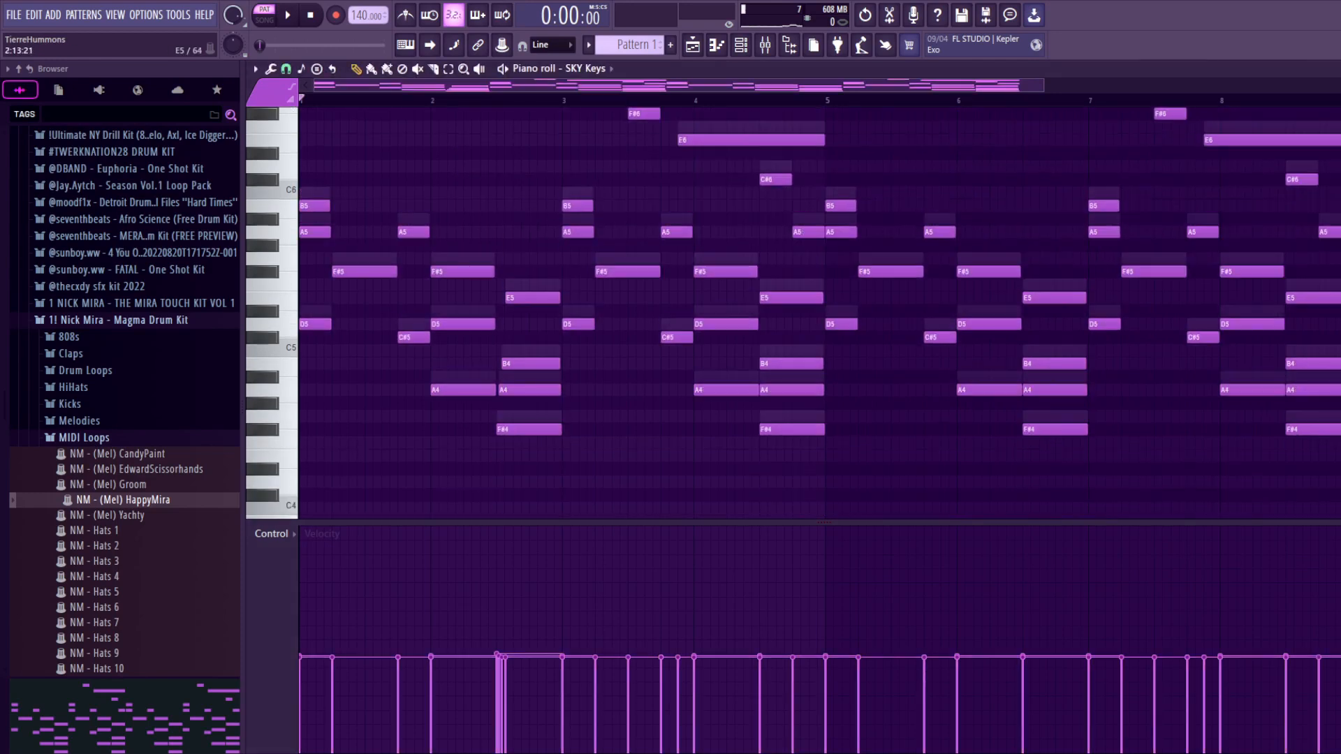
key("shift+Up")
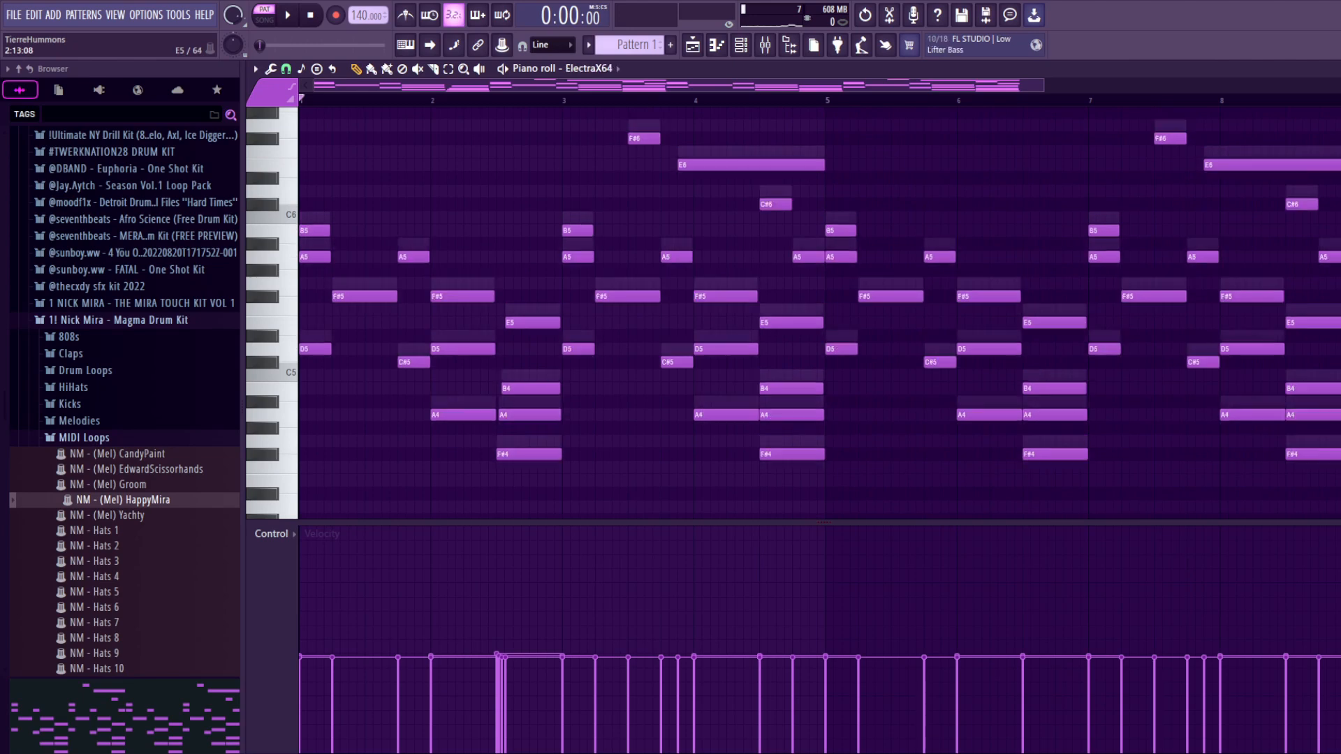
key("shift+Up")
Step: Transpose the FL Keys, SKY Keys and ElectraX64 channels together up 4 semitones and view the ElectraX64 notes
key("F6")
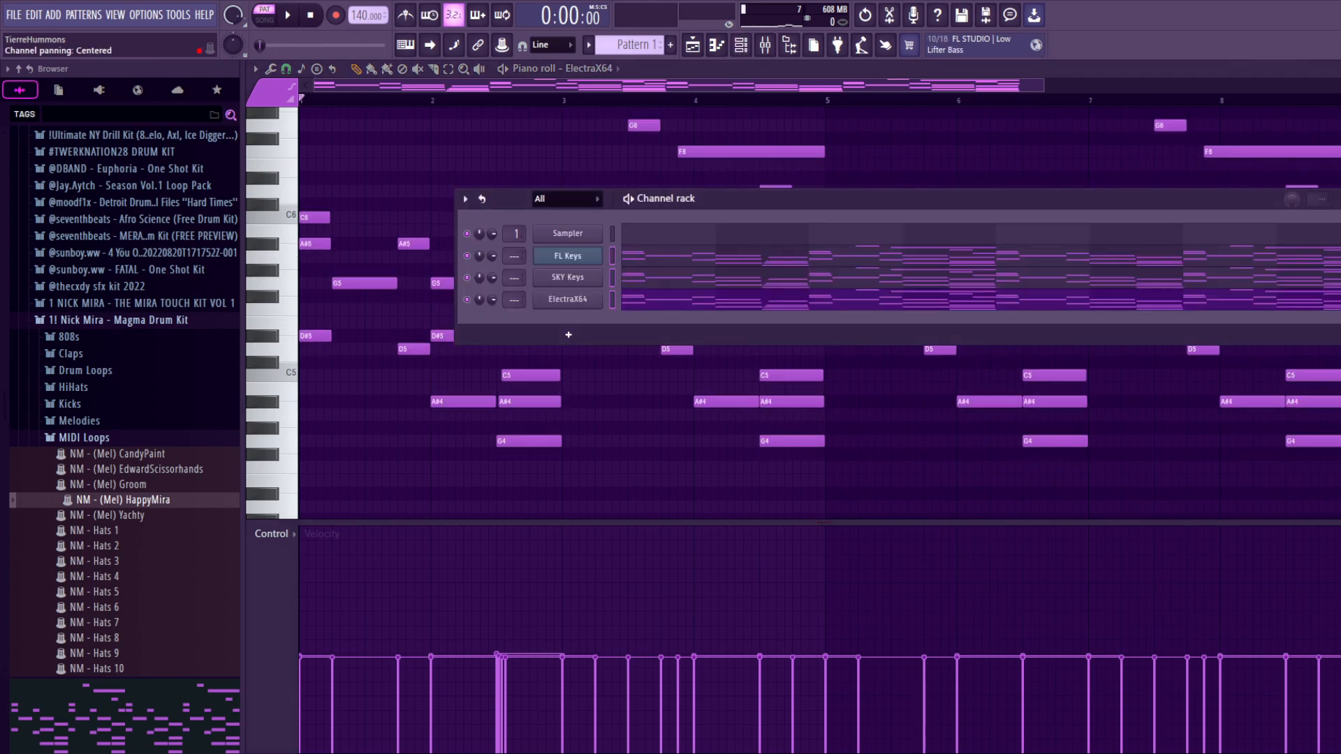
left_click(465, 199)
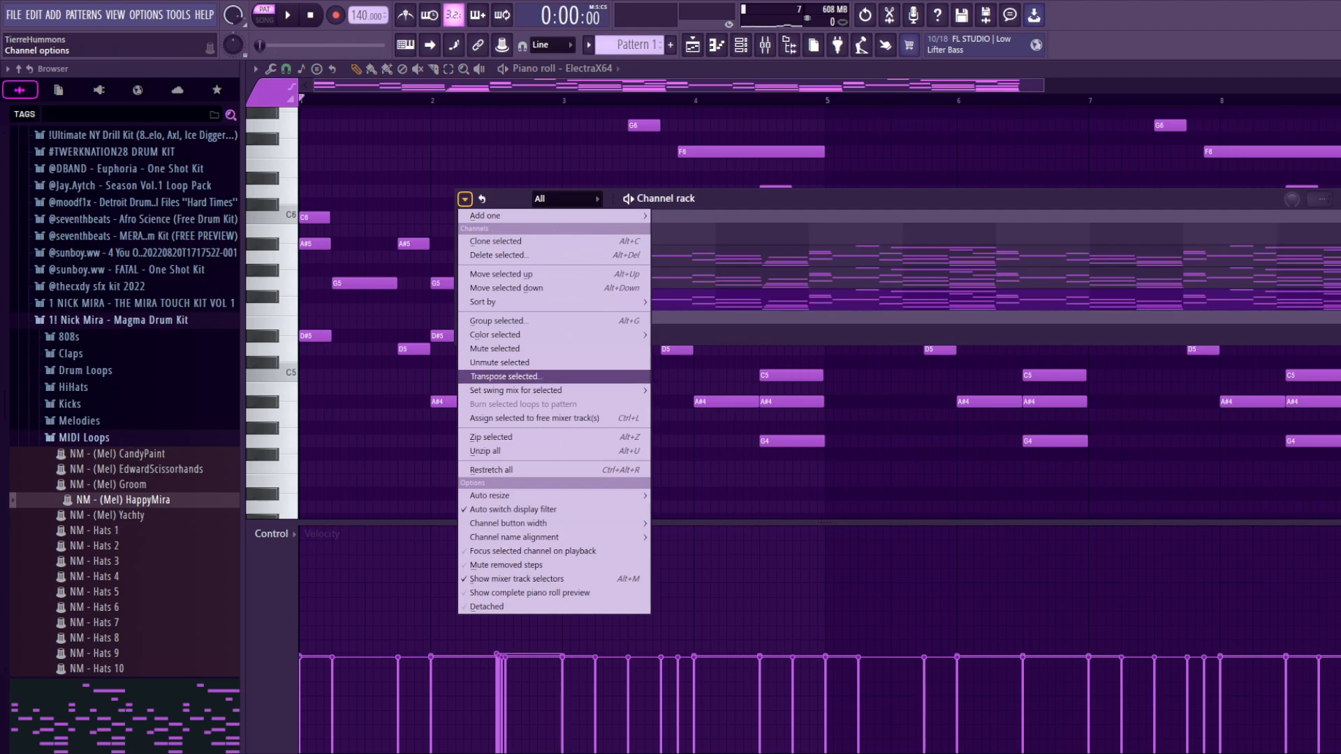
left_click(505, 377)
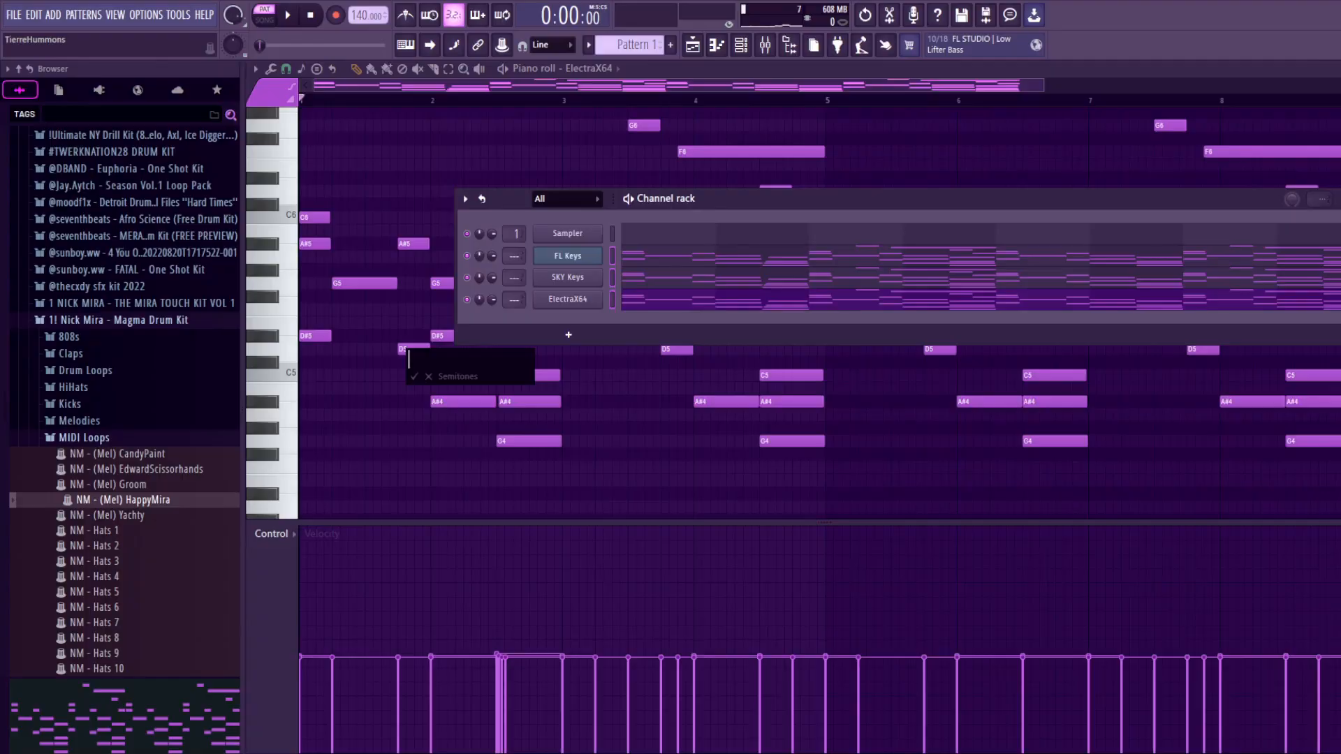
key("Return")
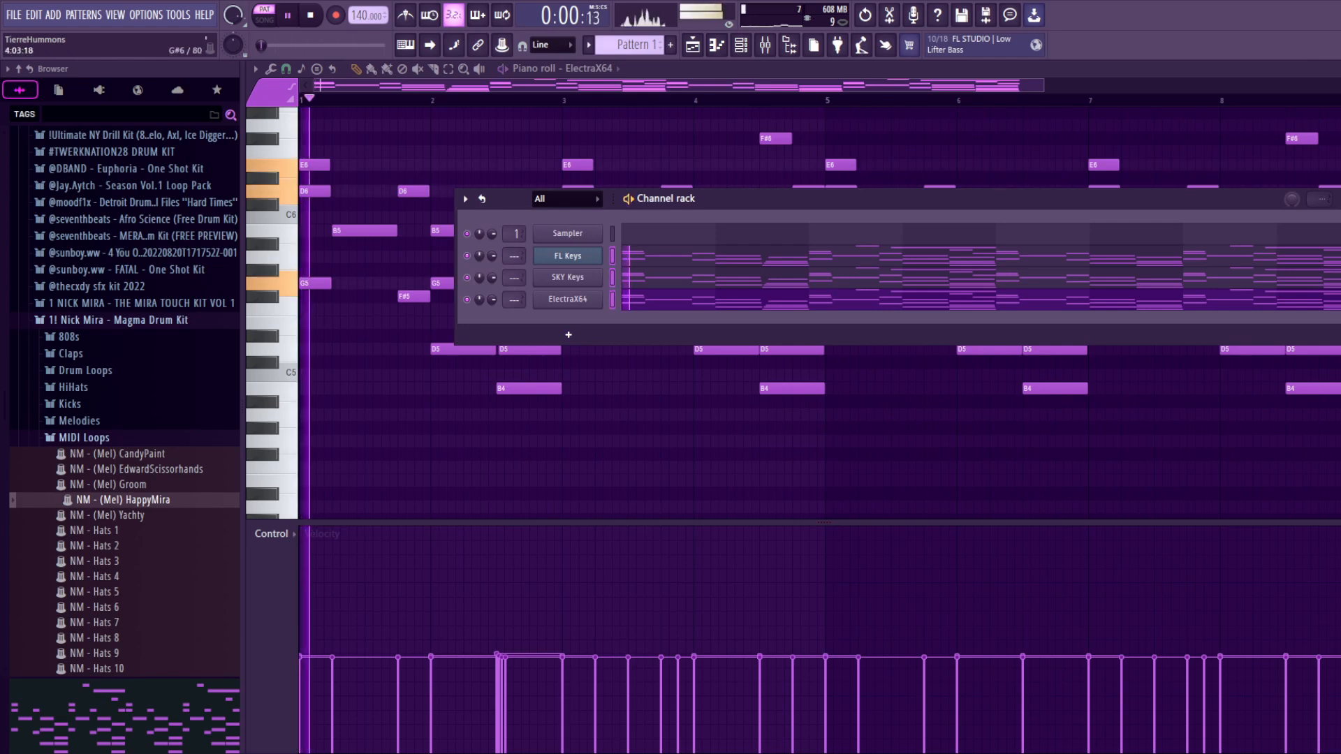
left_click(716, 70)
scroll(897, 283, "up", 4)
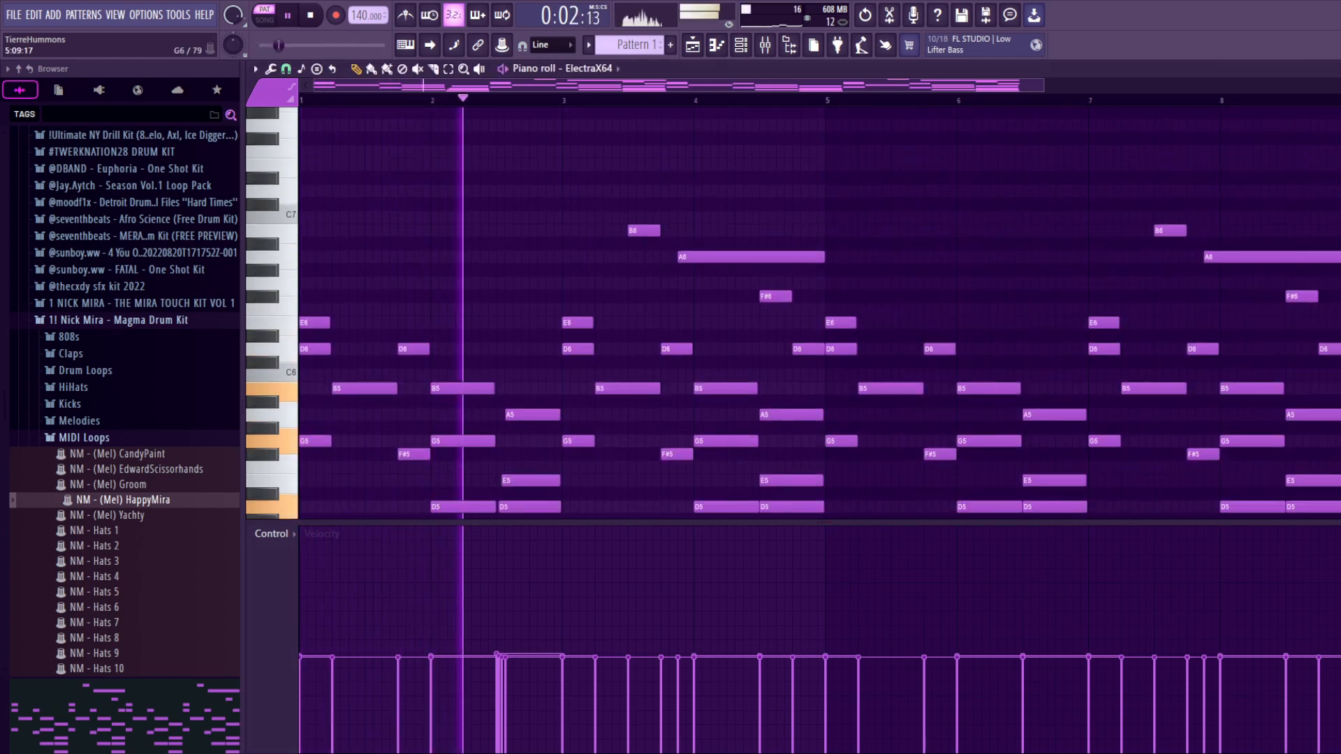
scroll(817, 311, "down", 3)
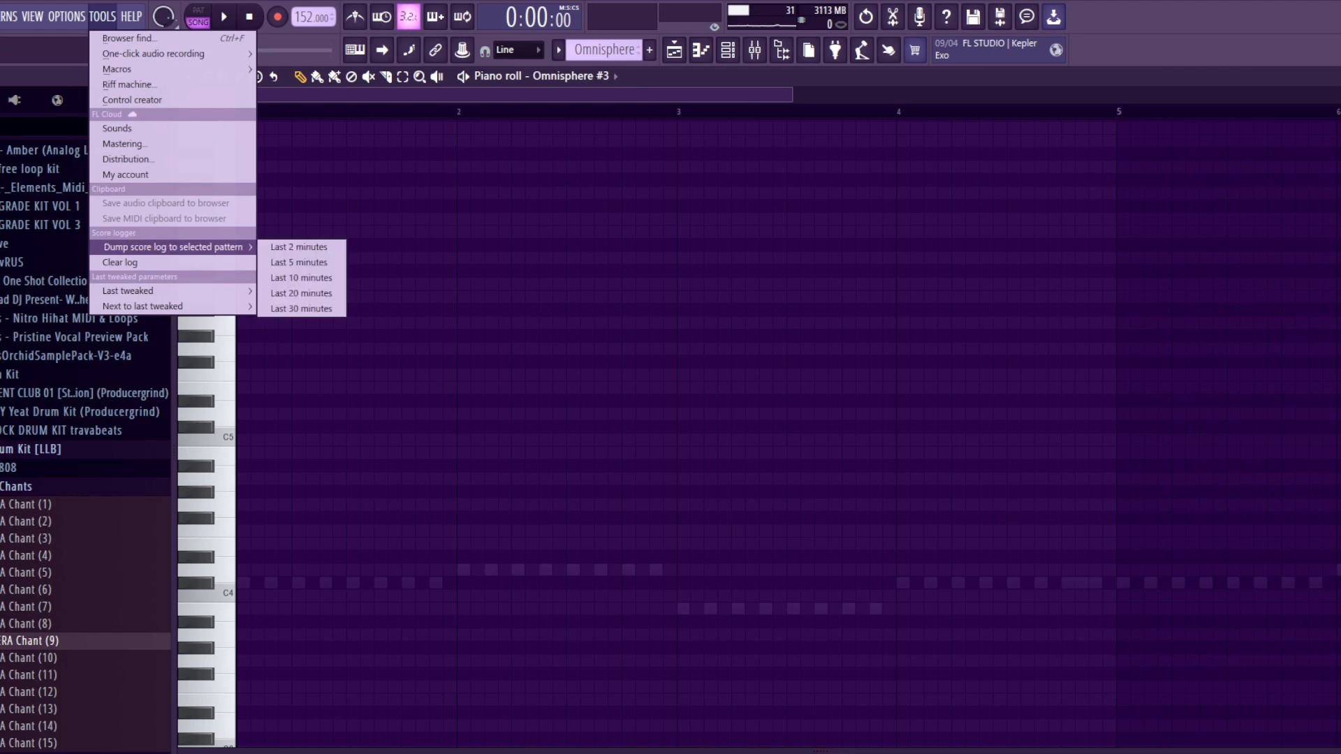
Step: Dump the last 2 minutes of the score log into the selected pattern
left_click(300, 247)
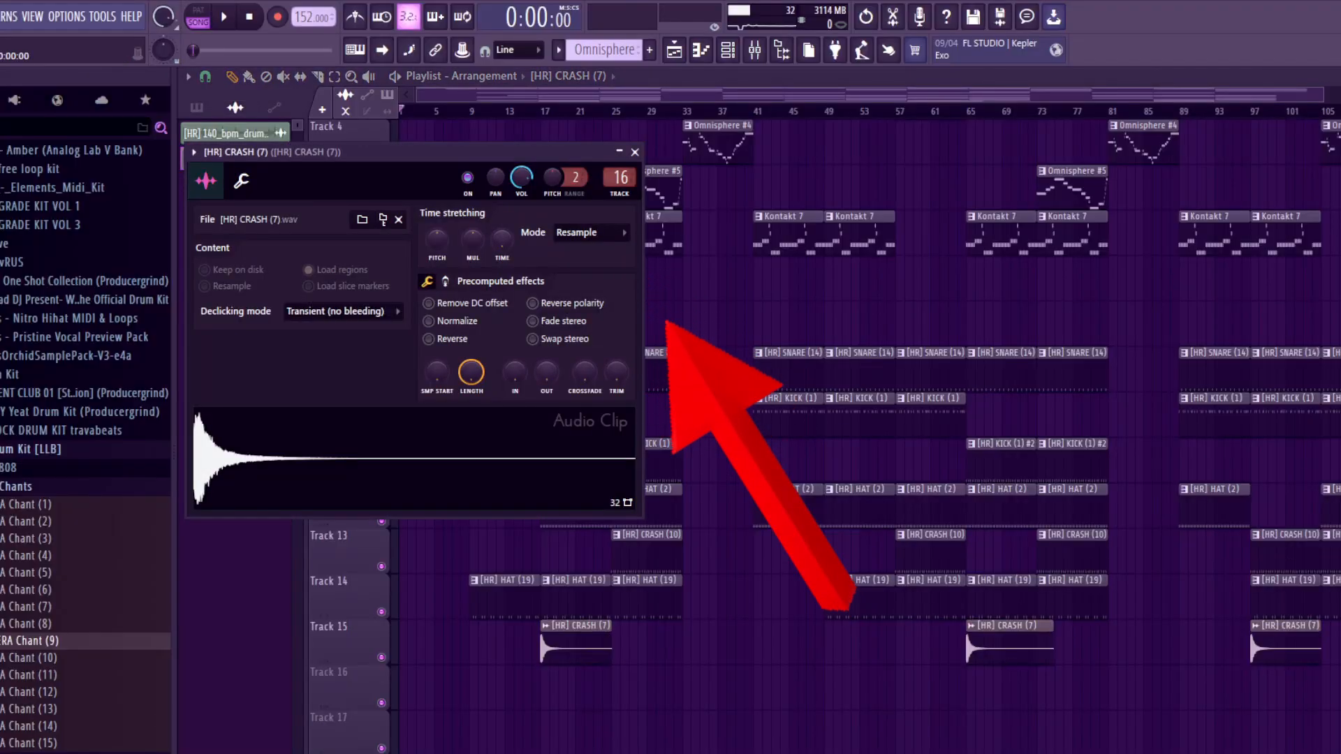
Step: Try the Stretch time-stretching mode on the [HR] CRASH (7) clip, restore Resample and close its settings
left_click(592, 232)
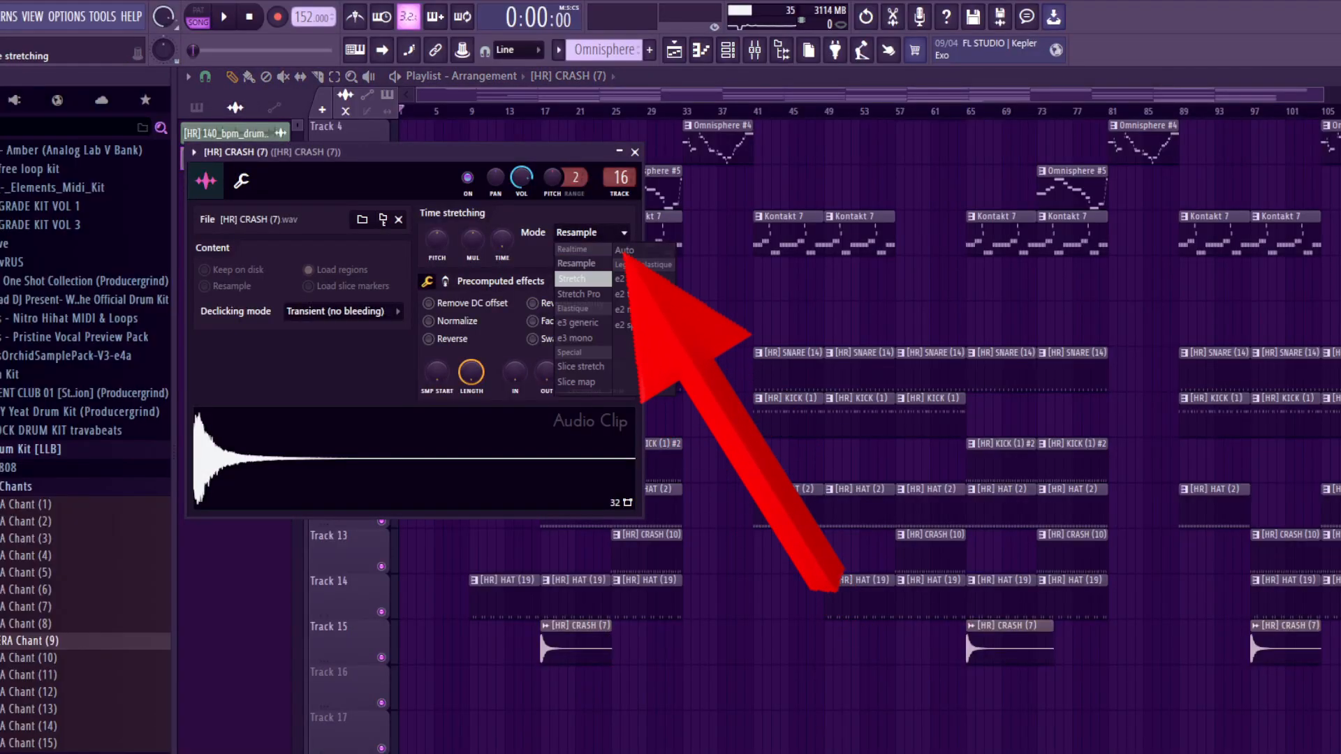
left_click(572, 279)
left_click(592, 233)
left_click(576, 263)
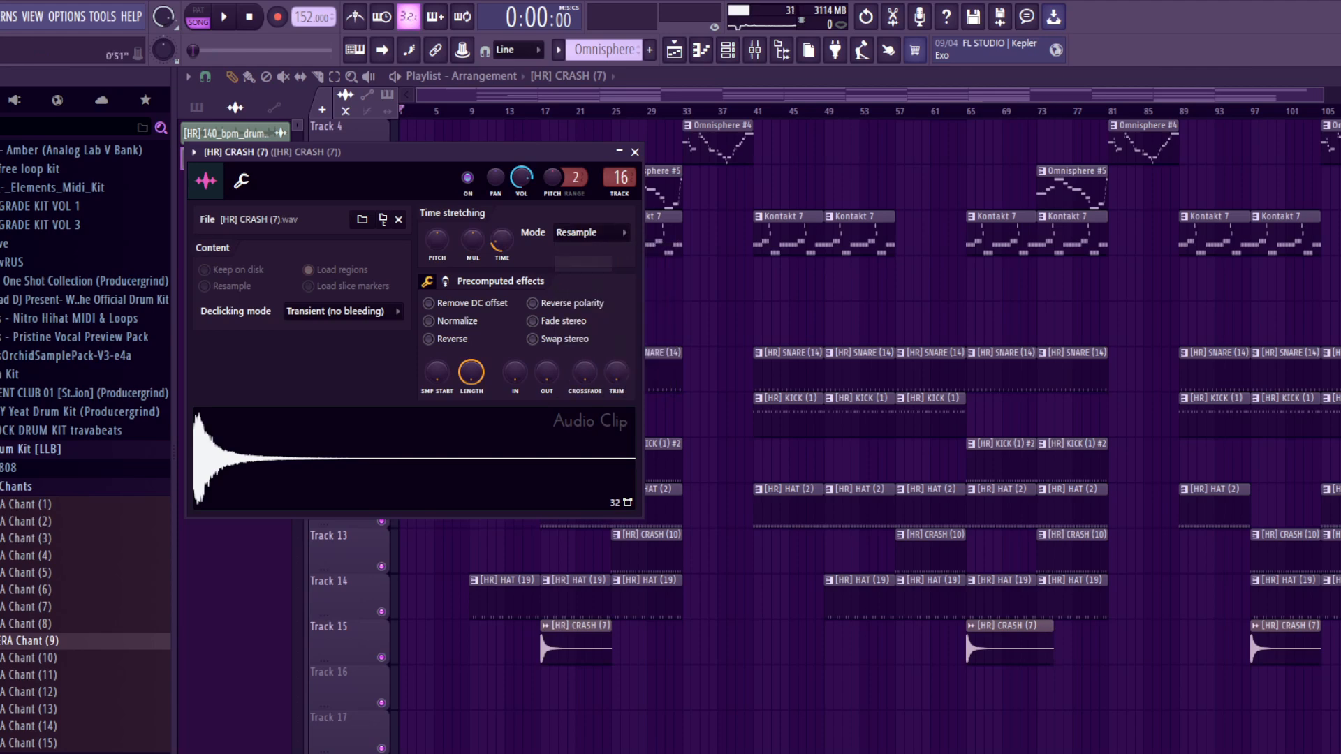
key("Escape")
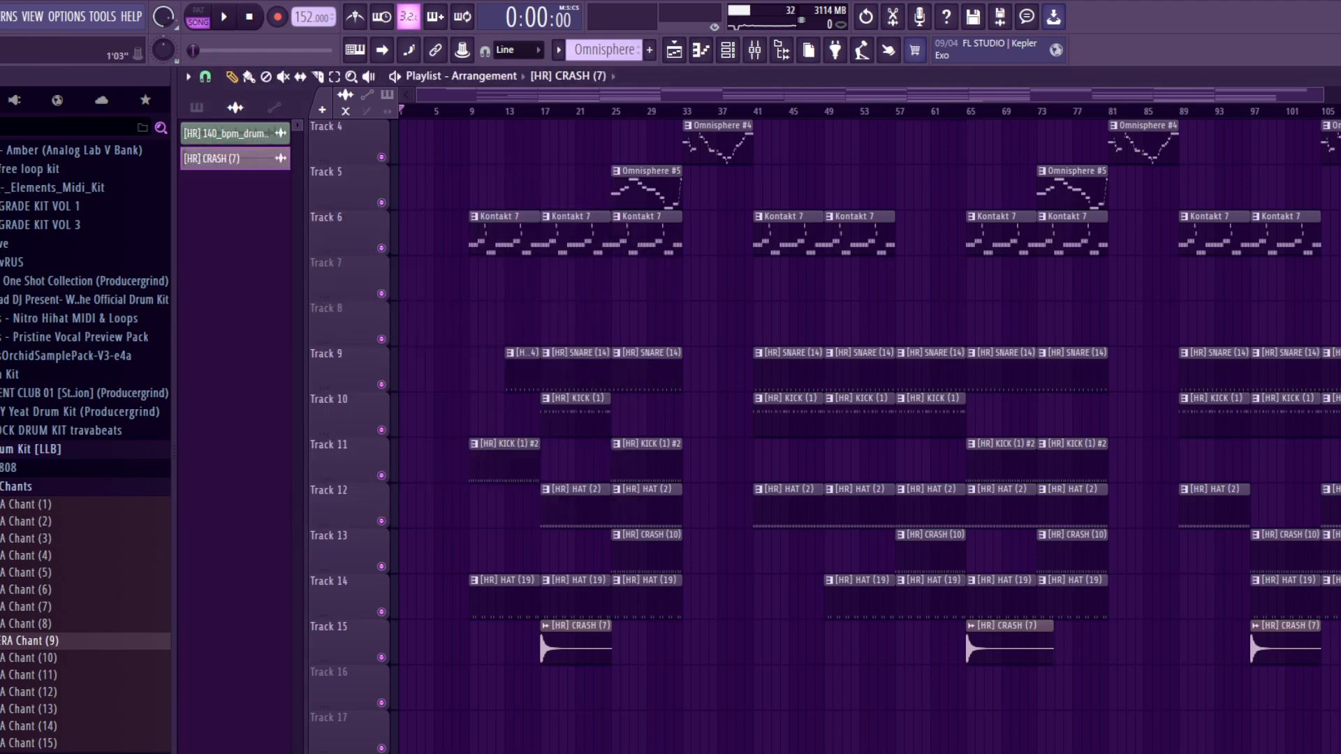
Step: Run the macro that switches all audio clips to realtime stretching and confirm it
left_click(103, 17)
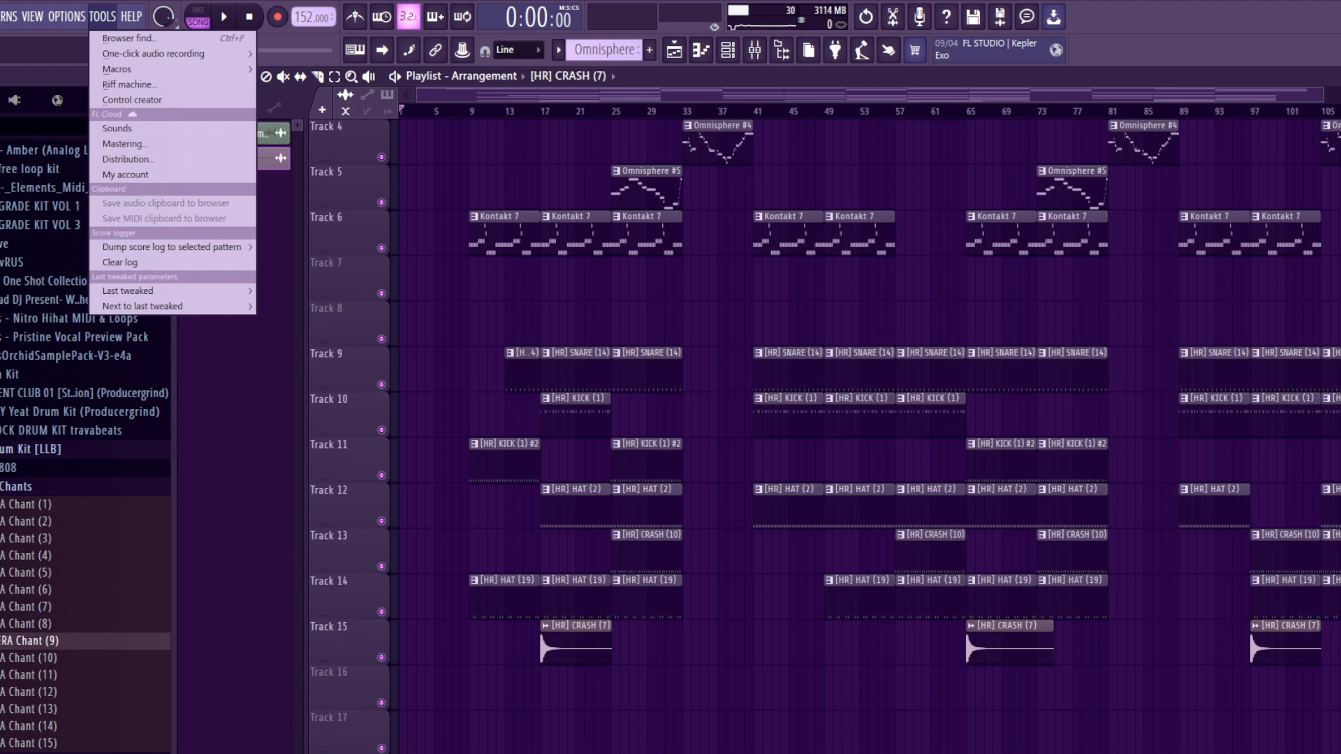
mouse_move(140, 69)
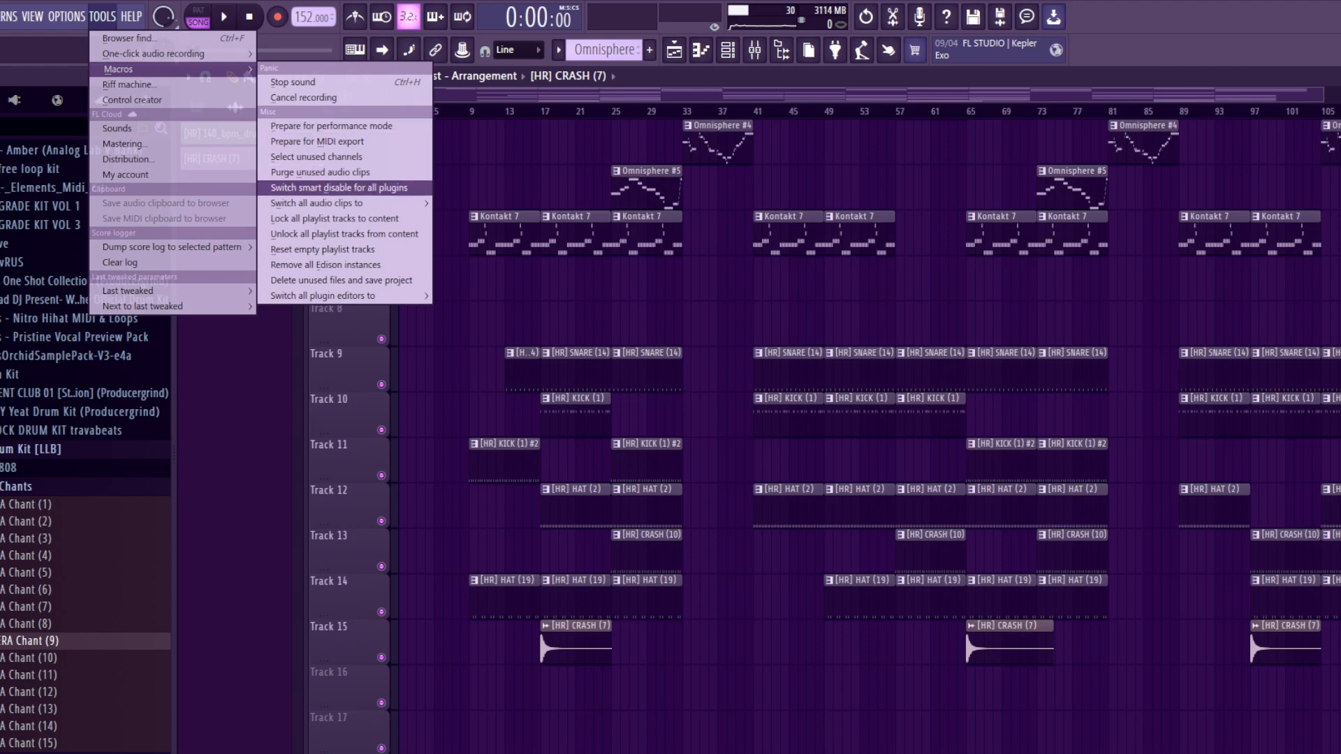
mouse_move(318, 203)
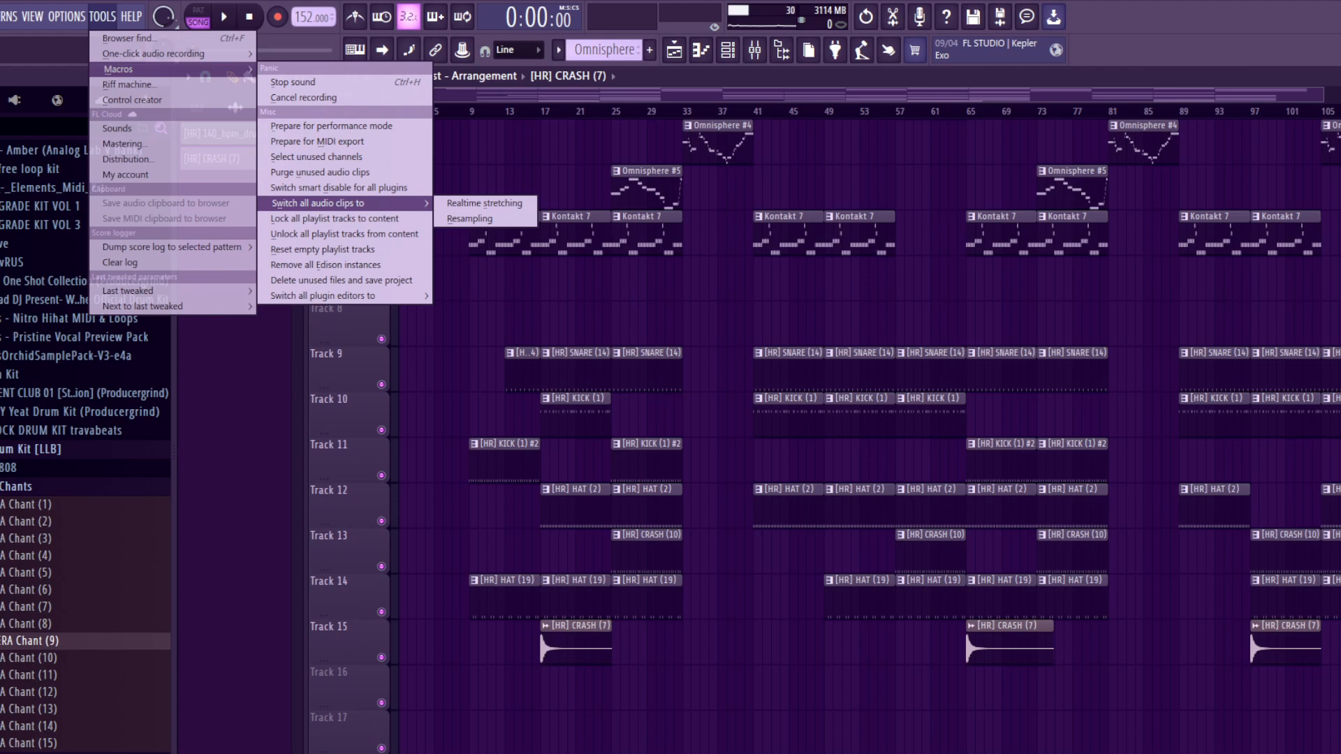
left_click(484, 203)
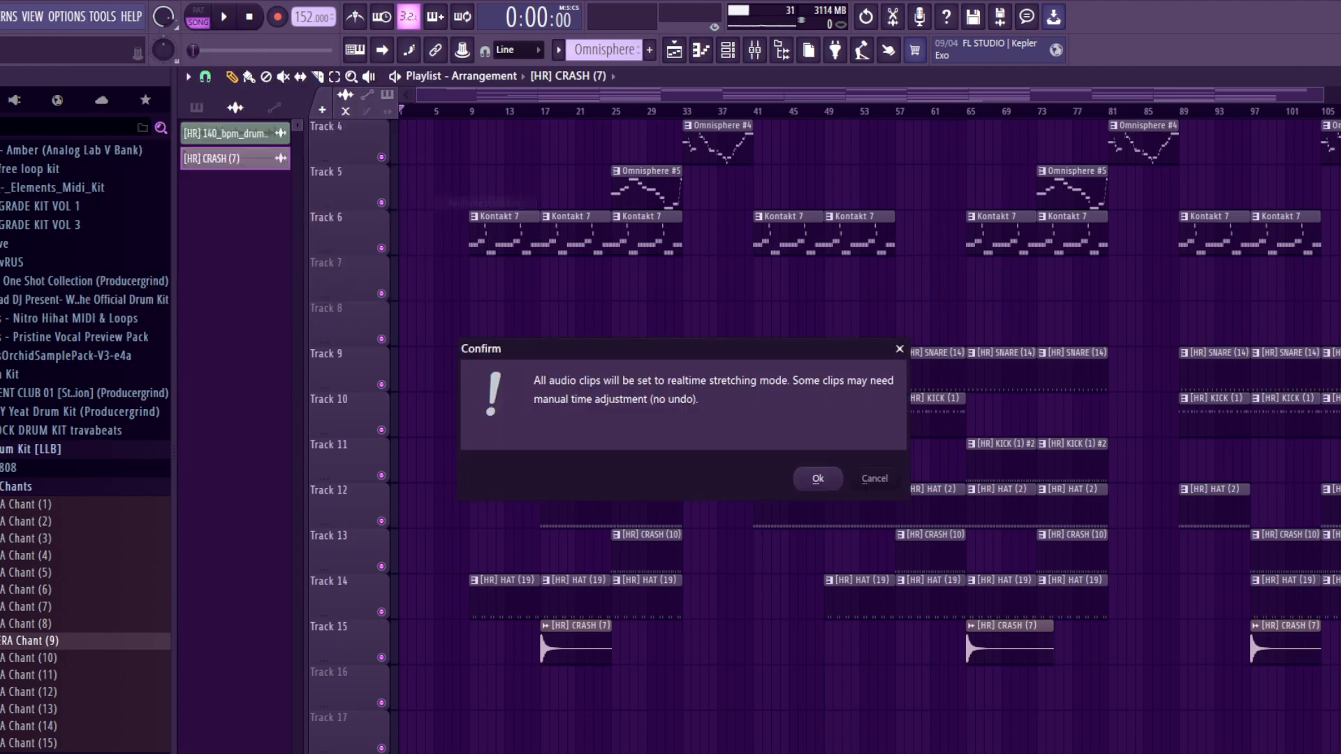
left_click(817, 479)
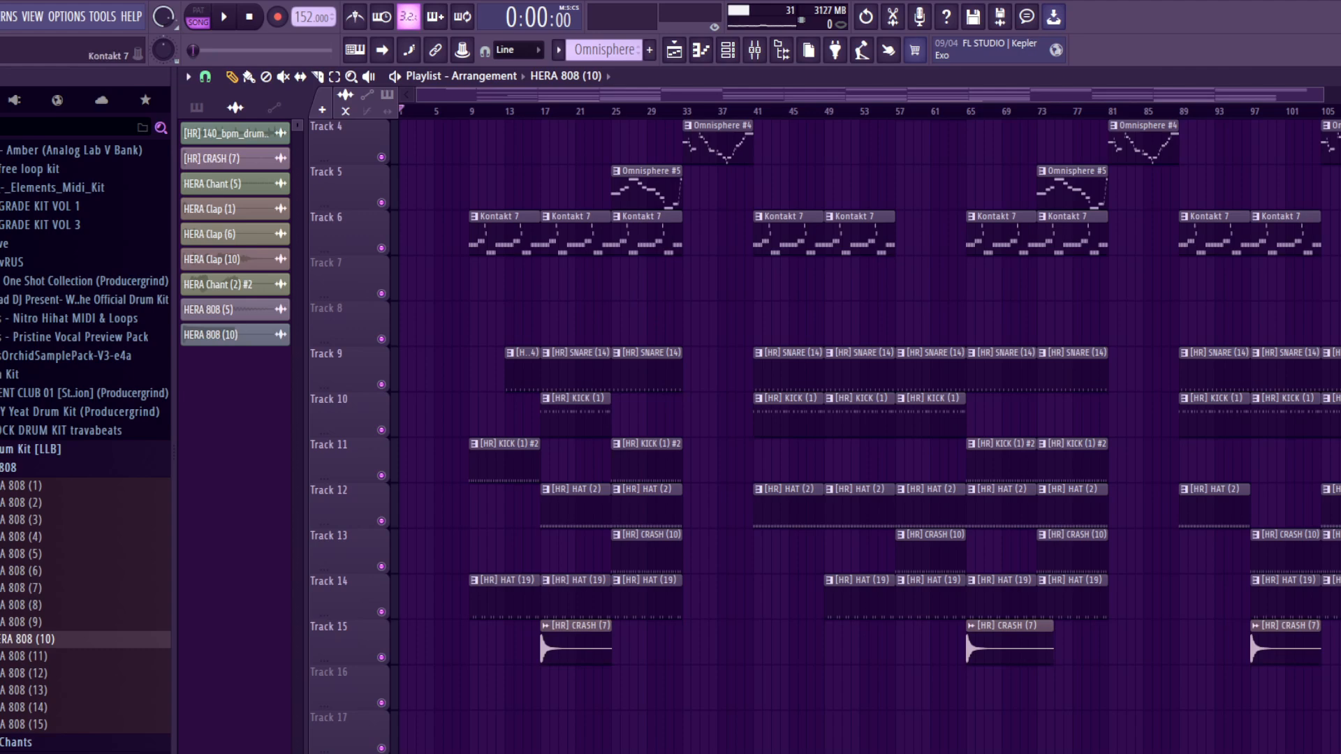
Step: Open the list of project macros
left_click(102, 16)
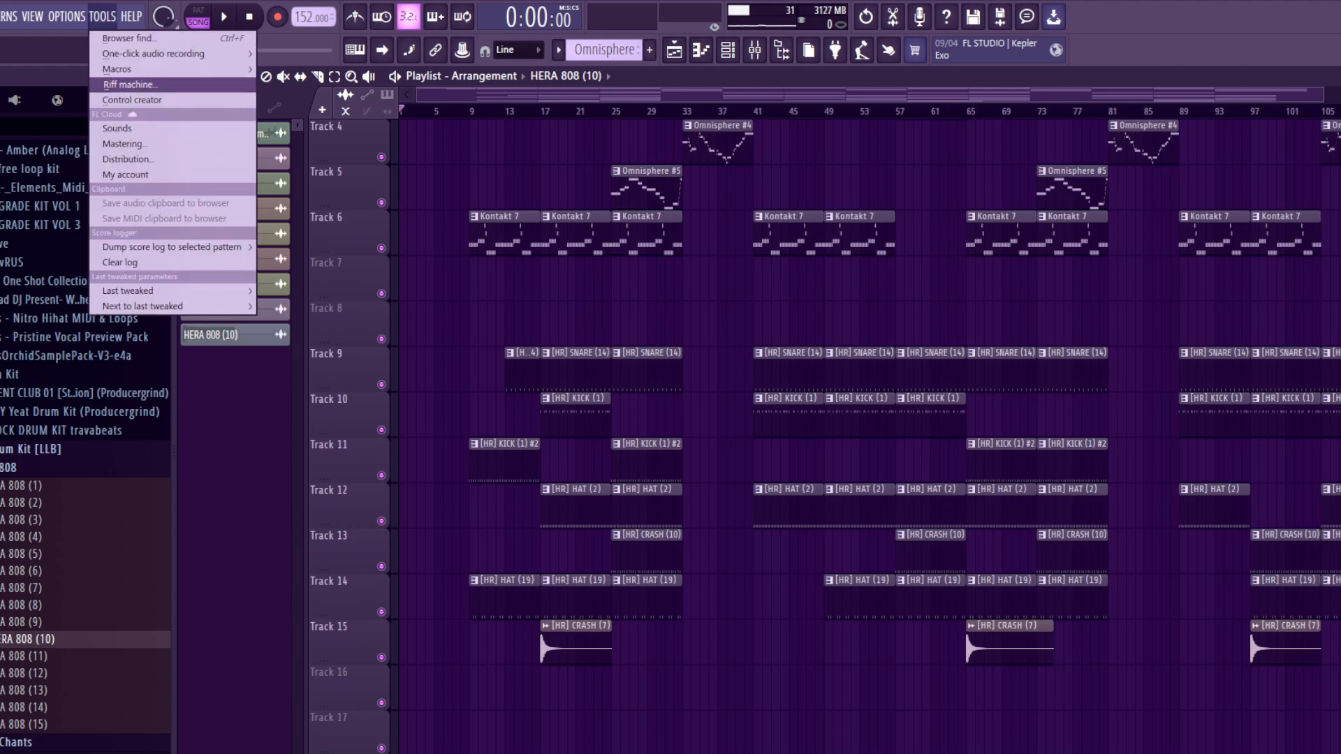
mouse_move(139, 69)
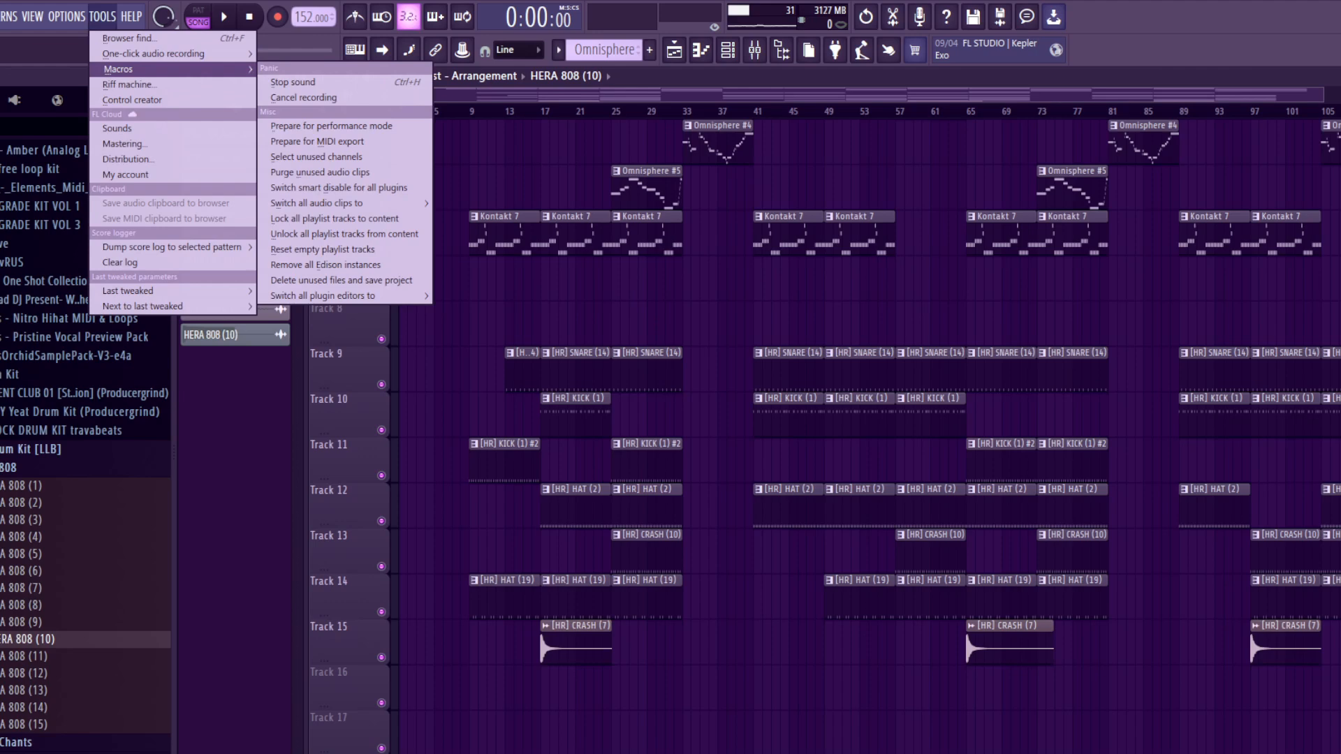